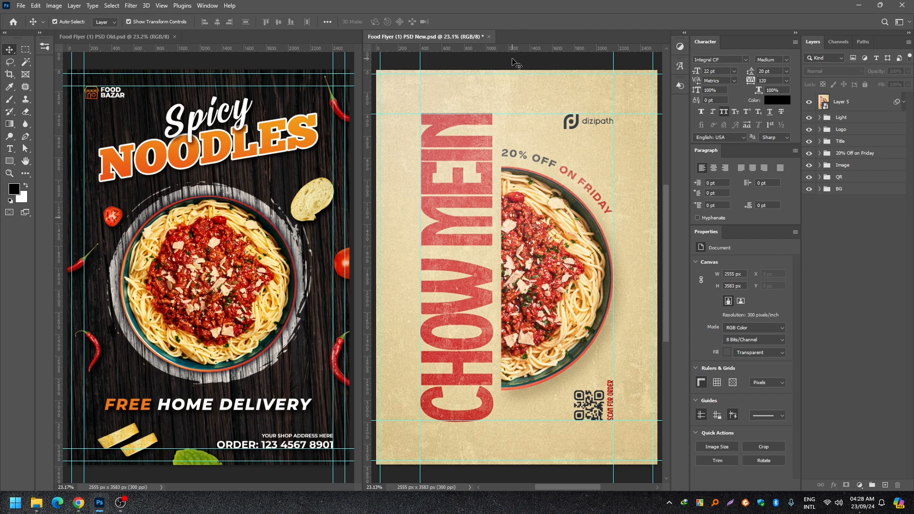
# - Consolidate all open documents into tabs and switch to Food Flyer (1) PSD New.psd
pyautogui.click(276, 473)
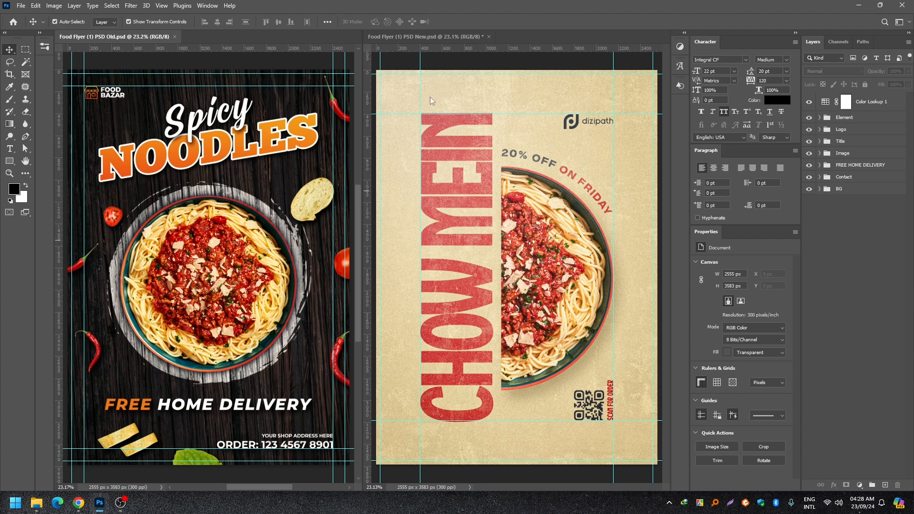
pyautogui.click(208, 6)
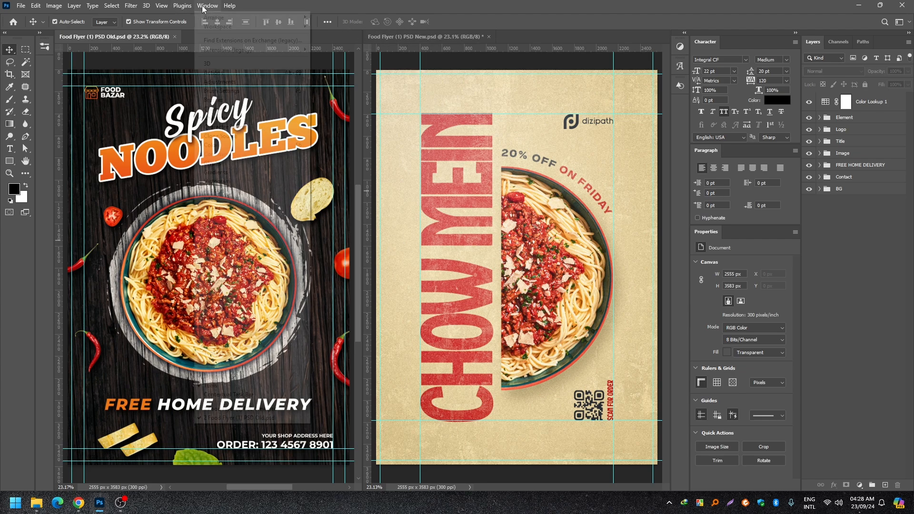
pyautogui.moveTo(240, 25)
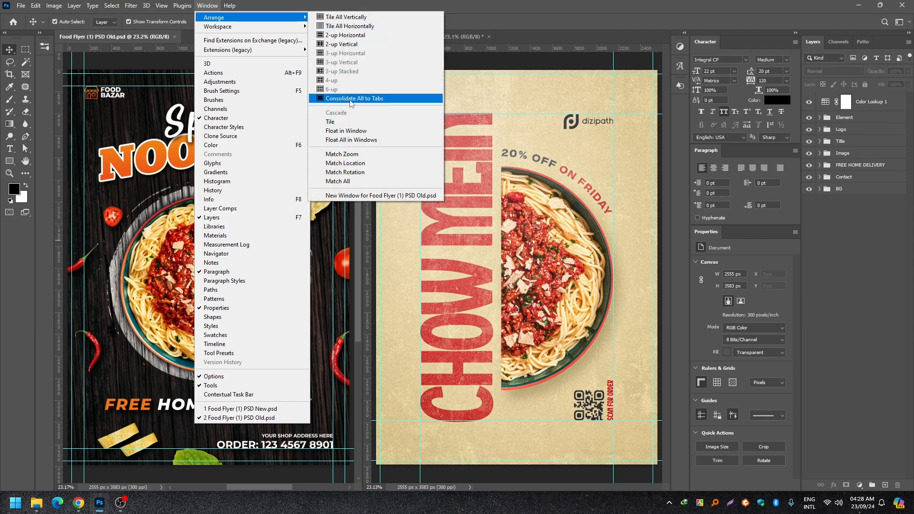
pyautogui.click(351, 98)
pyautogui.click(238, 38)
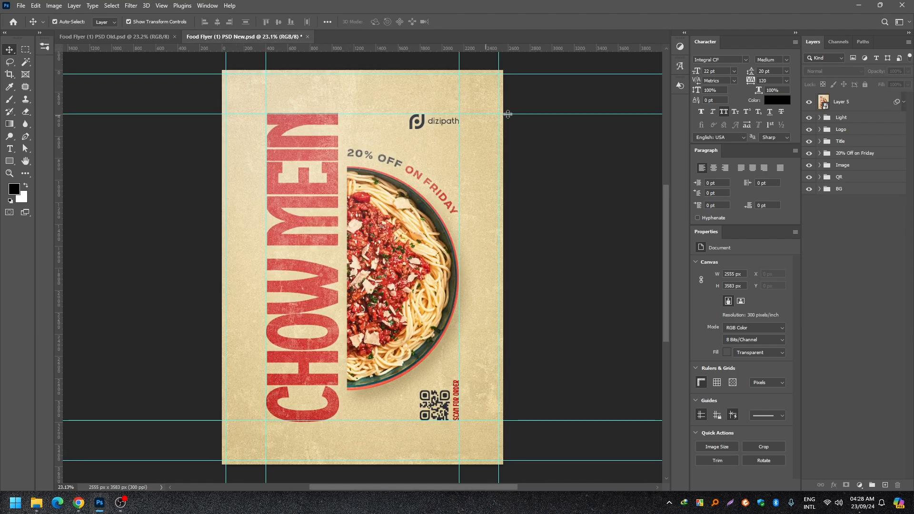
# - Fit the flyer in view, collapse the Light group, and hide every layer and group from Layer 5 down to BG
pyautogui.moveTo(551, 100); pyautogui.dragTo(548, 98)
pyautogui.hotkey('ctrl', '0')
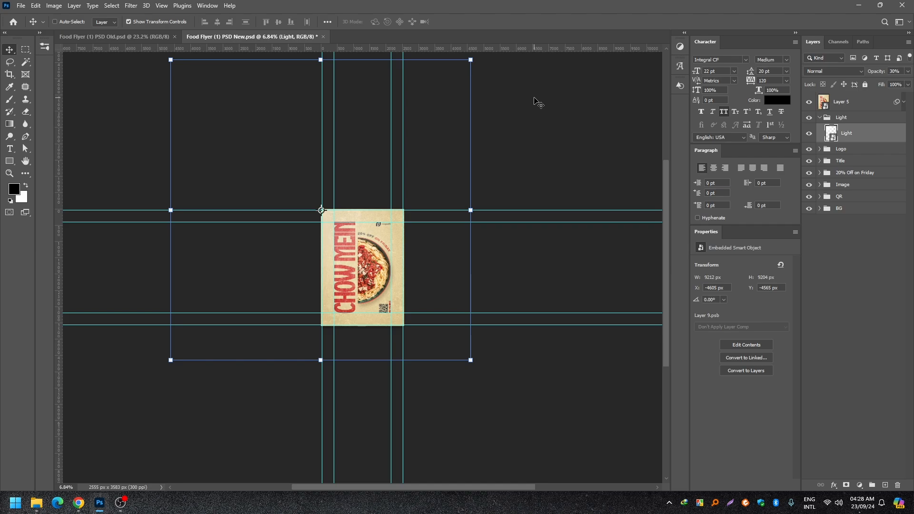
pyautogui.keyDown('ctrl'); pyautogui.click(569, 147); pyautogui.keyUp('ctrl')
pyautogui.hotkey('ctrl', '0')
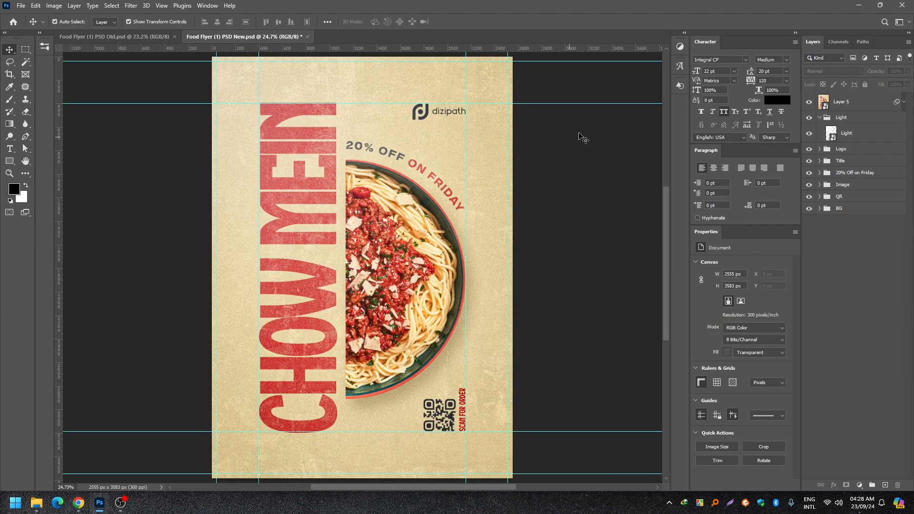
pyautogui.click(819, 117)
pyautogui.moveTo(809, 101); pyautogui.dragTo(807, 180)
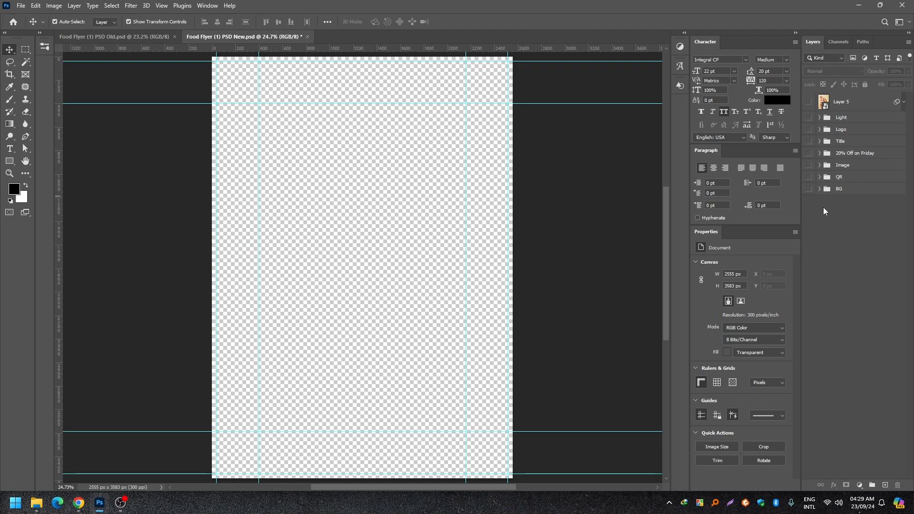
# - Examine the flyer's image size in inches and its resolution without changing the document
pyautogui.click(53, 5)
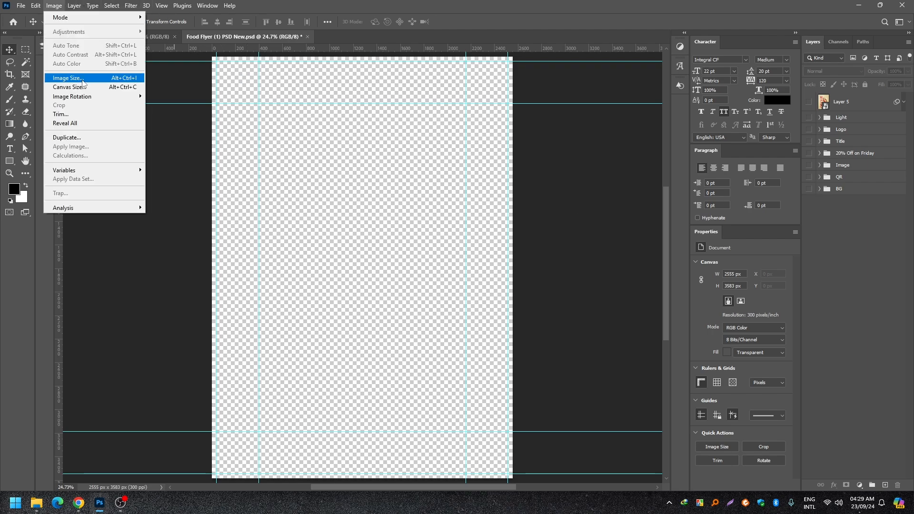
pyautogui.click(83, 81)
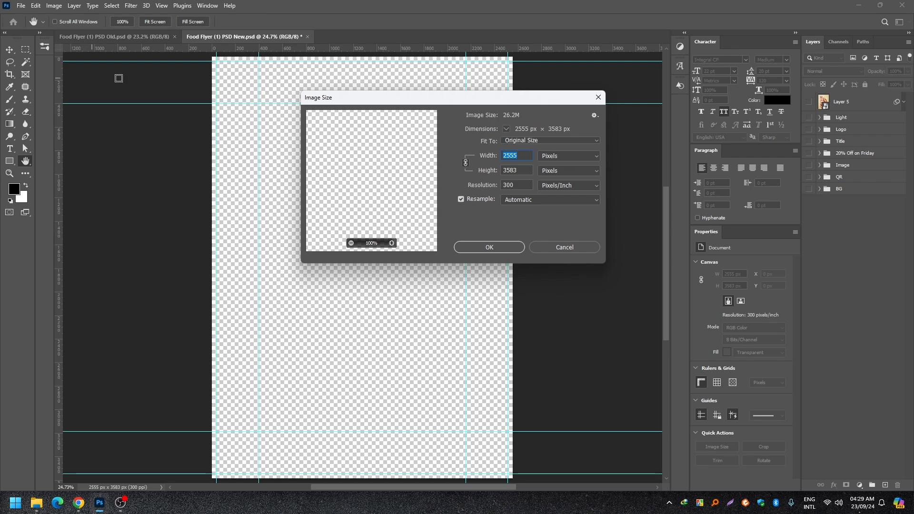
pyautogui.click(561, 158)
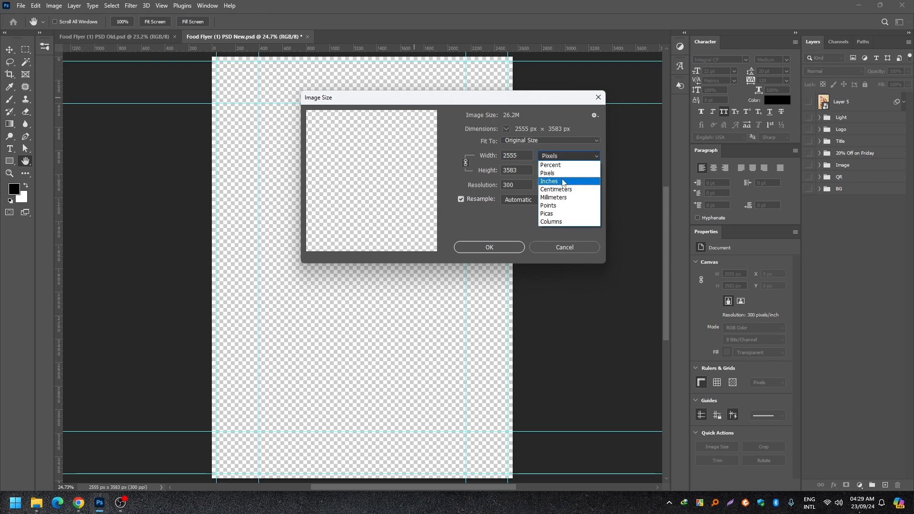
pyautogui.click(564, 183)
pyautogui.doubleClick(525, 157)
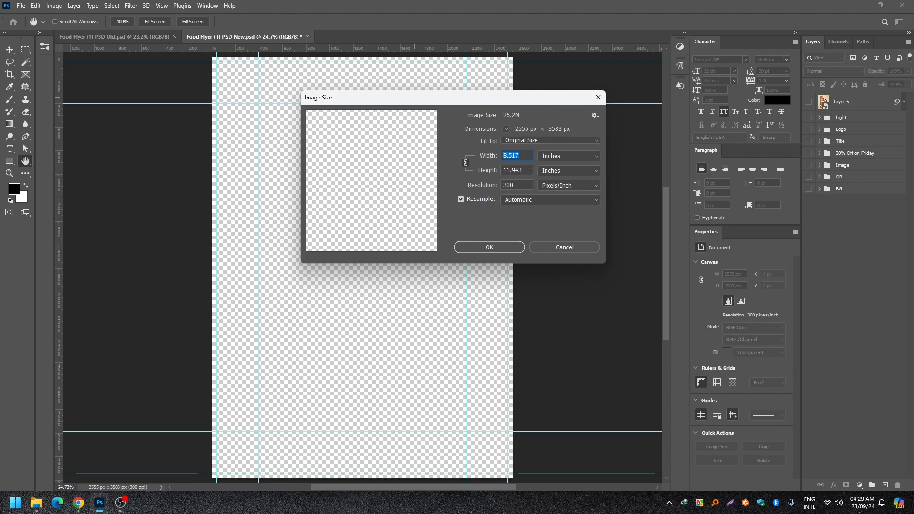
pyautogui.moveTo(529, 172); pyautogui.dragTo(500, 172)
pyautogui.press('Tab')
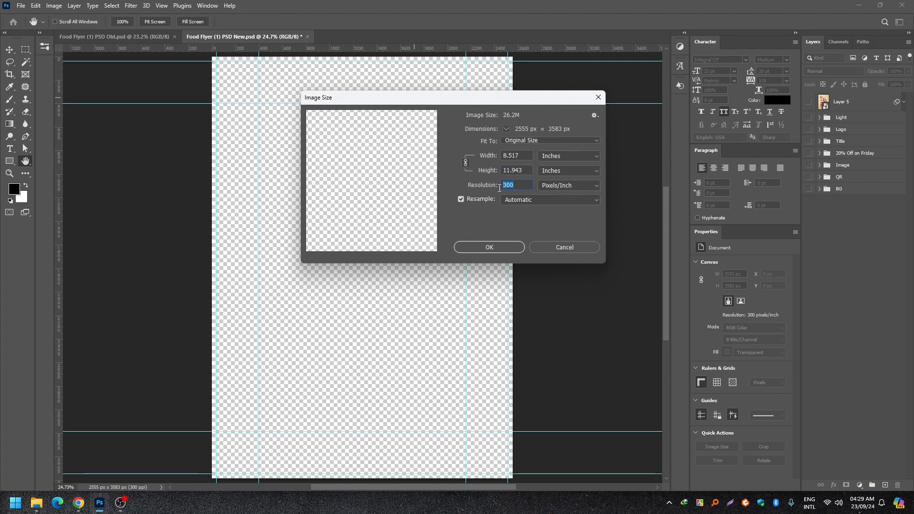
pyautogui.click(603, 98)
# - Expand and show the BG group, hide Layer 3 and toggle Rectangle 1 off and on to isolate the base colour
pyautogui.click(820, 189)
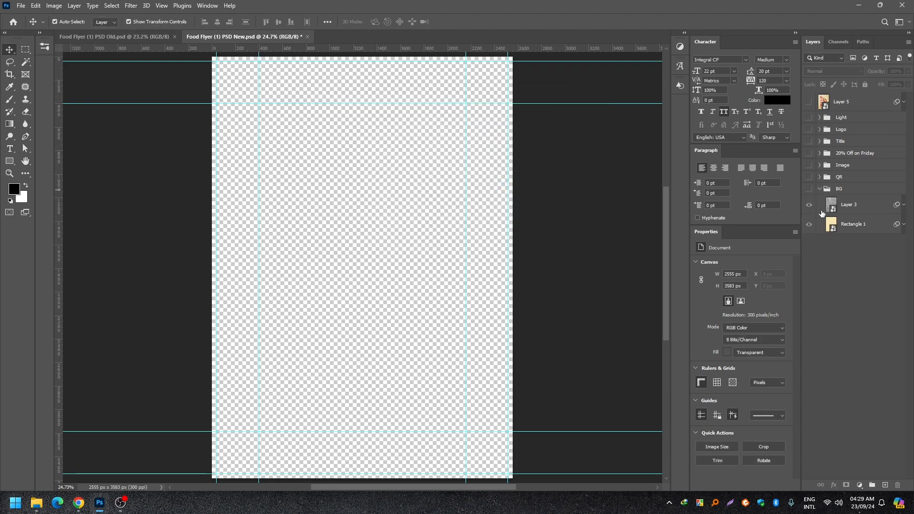
pyautogui.click(809, 189)
pyautogui.click(809, 205)
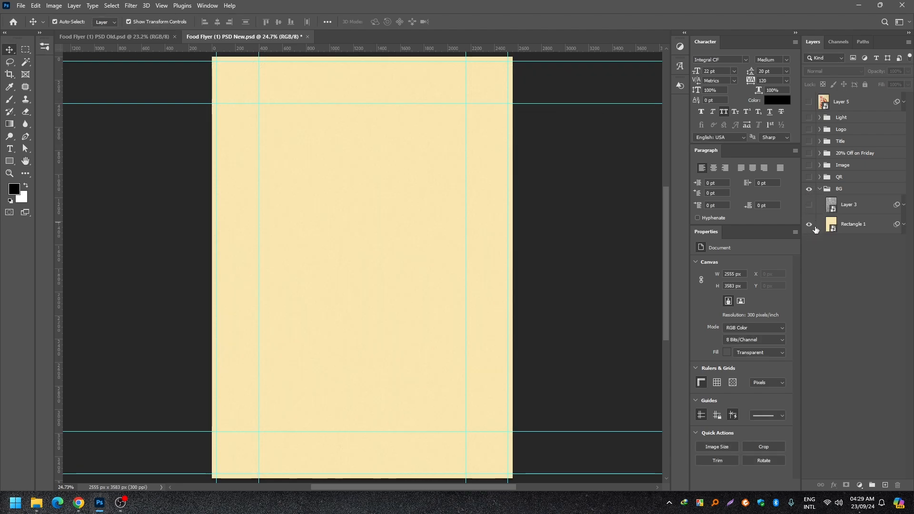
pyautogui.click(809, 226)
pyautogui.click(809, 224)
# - Open the Rectangle 1 smart object, try a grey bebbb4 fill on its shape, and return to the flyer
pyautogui.doubleClick(831, 224)
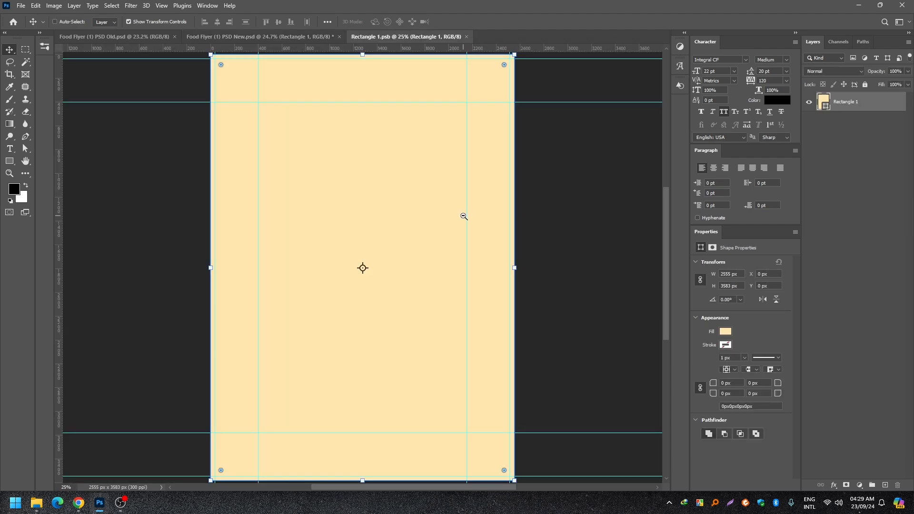
pyautogui.scroll(-1, 462, 217)
pyautogui.doubleClick(825, 101)
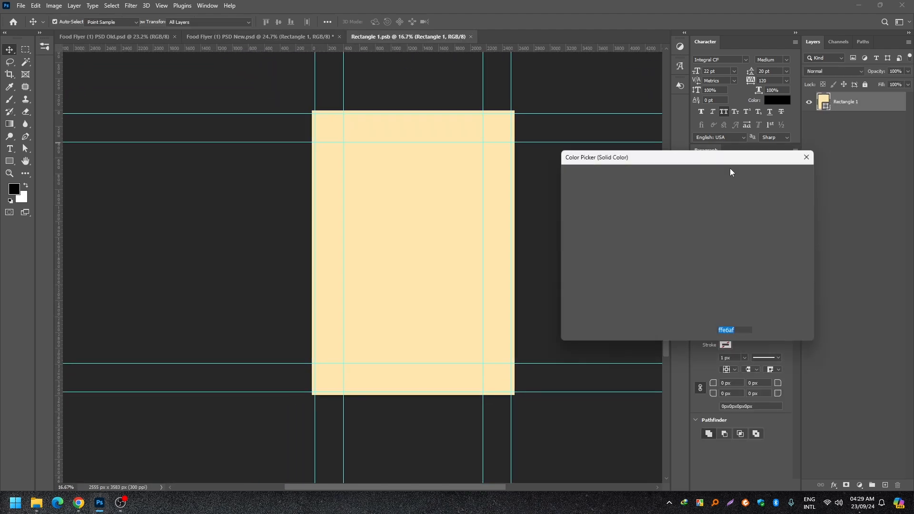
pyautogui.click(666, 200)
pyautogui.click(612, 233)
pyautogui.click(585, 267)
pyautogui.click(572, 210)
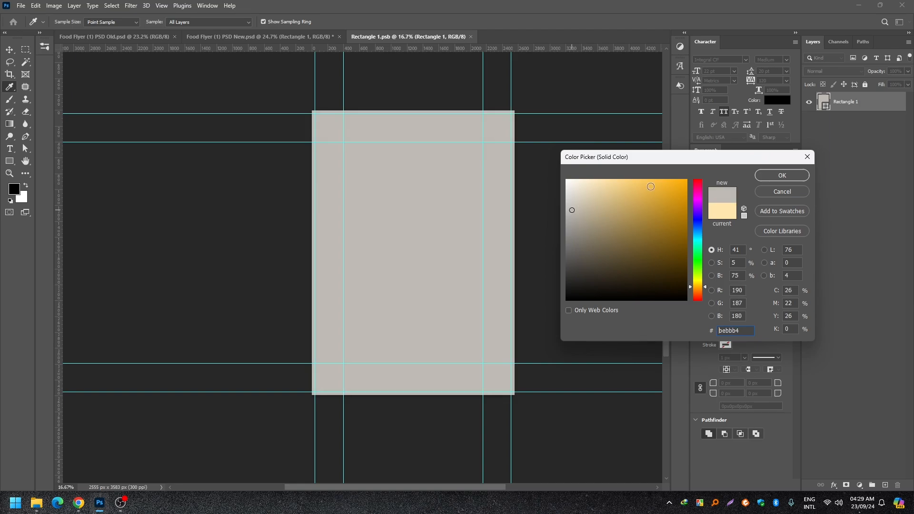
pyautogui.click(721, 215)
pyautogui.click(807, 157)
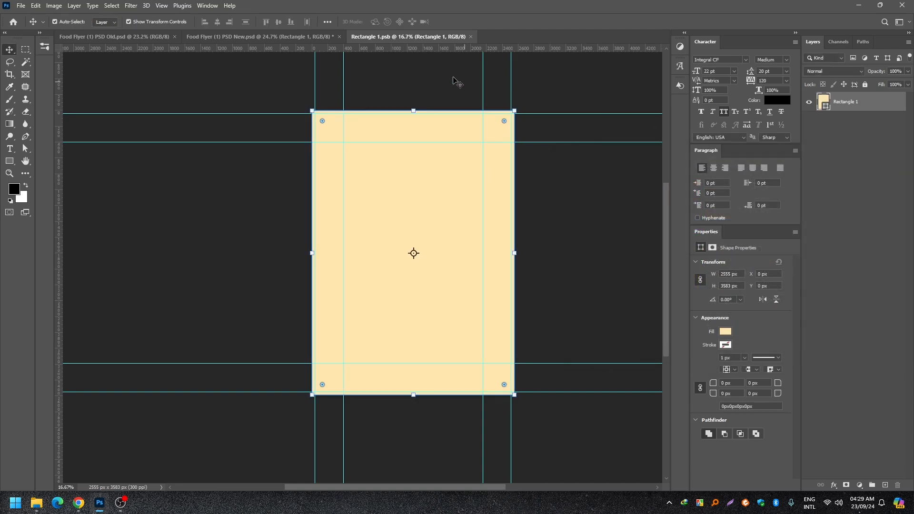
pyautogui.click(471, 37)
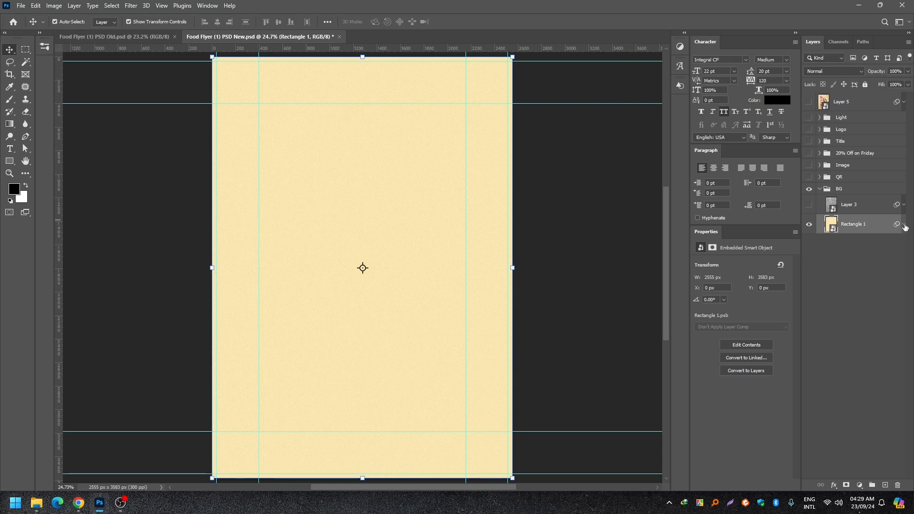
# - Examine the Add Noise smart filter on Rectangle 1 by comparing it off and on up close and checking its settings
pyautogui.click(904, 225)
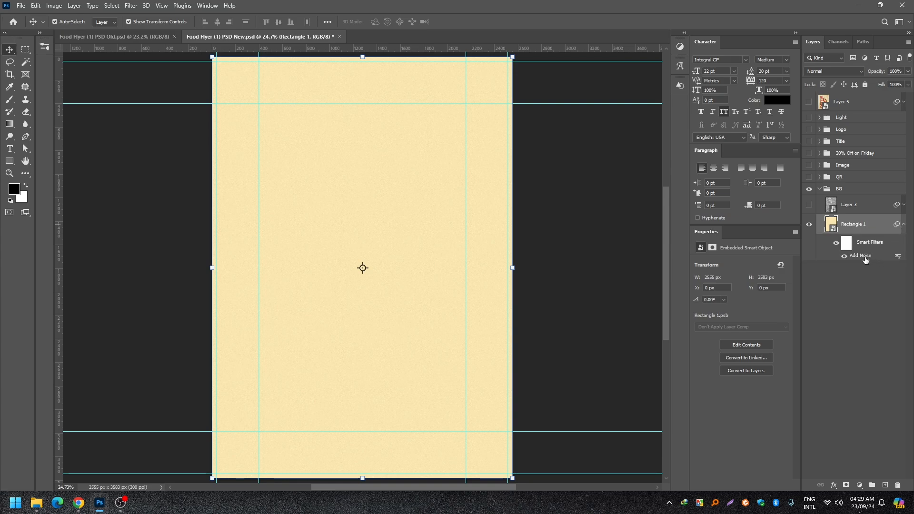
pyautogui.click(619, 260)
pyautogui.moveTo(454, 198); pyautogui.dragTo(508, 209)
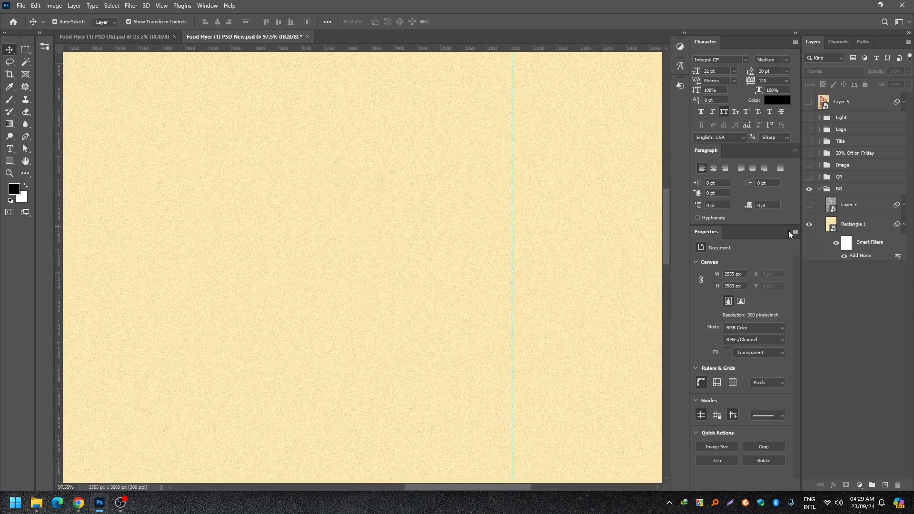
pyautogui.click(836, 244)
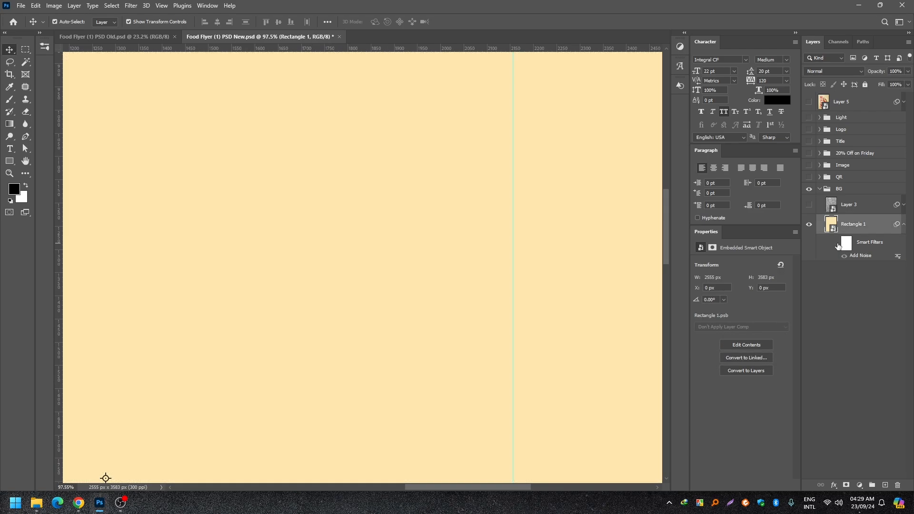
pyautogui.click(837, 243)
pyautogui.doubleClick(859, 257)
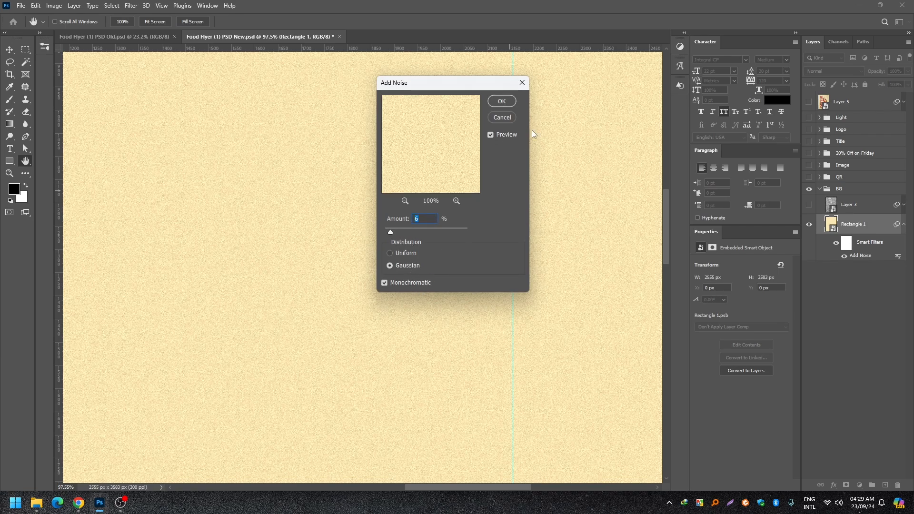
pyautogui.click(504, 100)
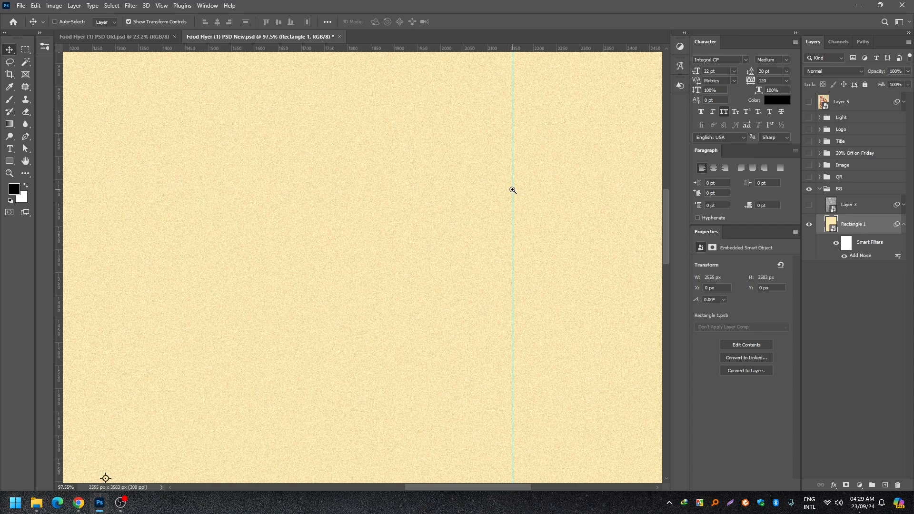
# - Fit the whole flyer in view and show the Layer 3 texture above Rectangle 1
pyautogui.moveTo(517, 193); pyautogui.dragTo(480, 224)
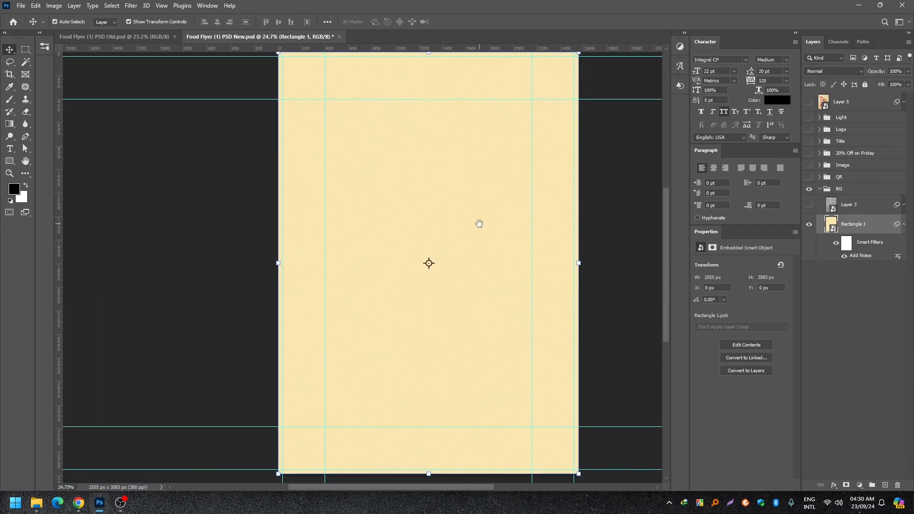
pyautogui.hotkey('ctrl', '0')
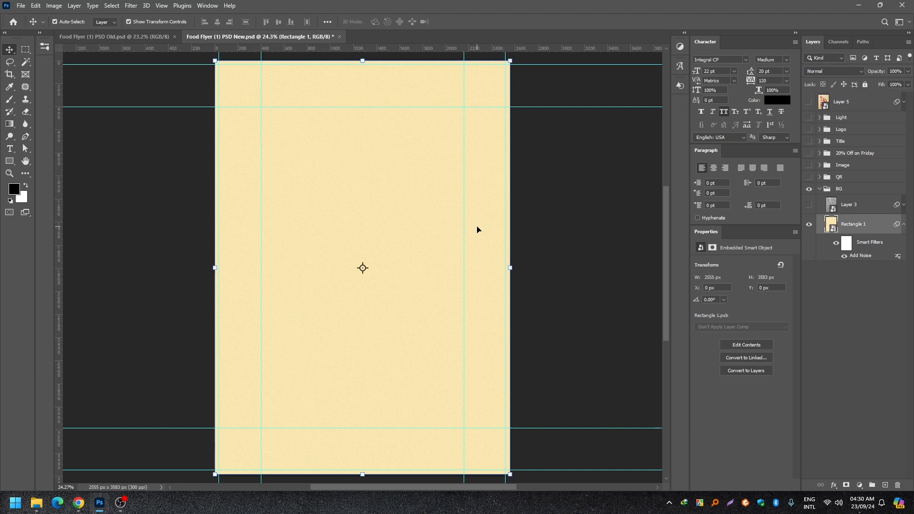
pyautogui.click(560, 236)
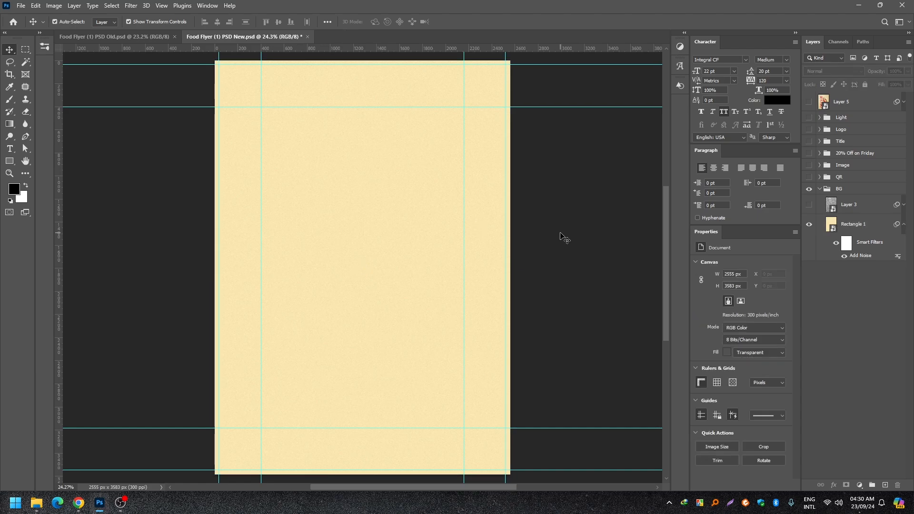
pyautogui.click(808, 206)
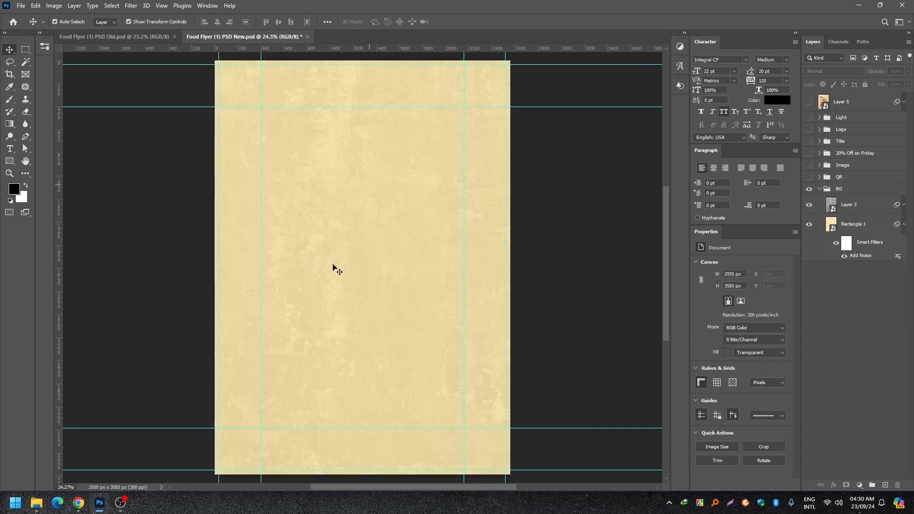
# - Examine Layer 3's source texture in its smart object, then its blend mode and opacity settings
pyautogui.doubleClick(831, 206)
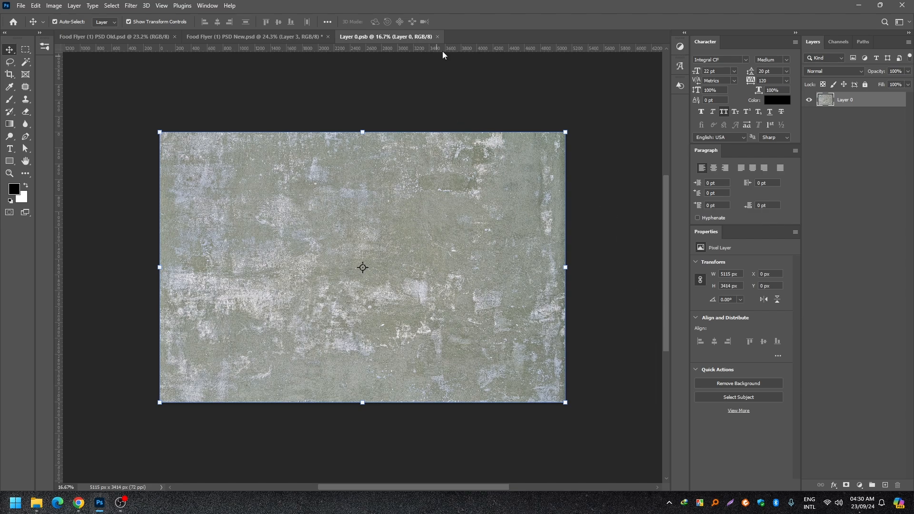
pyautogui.click(437, 37)
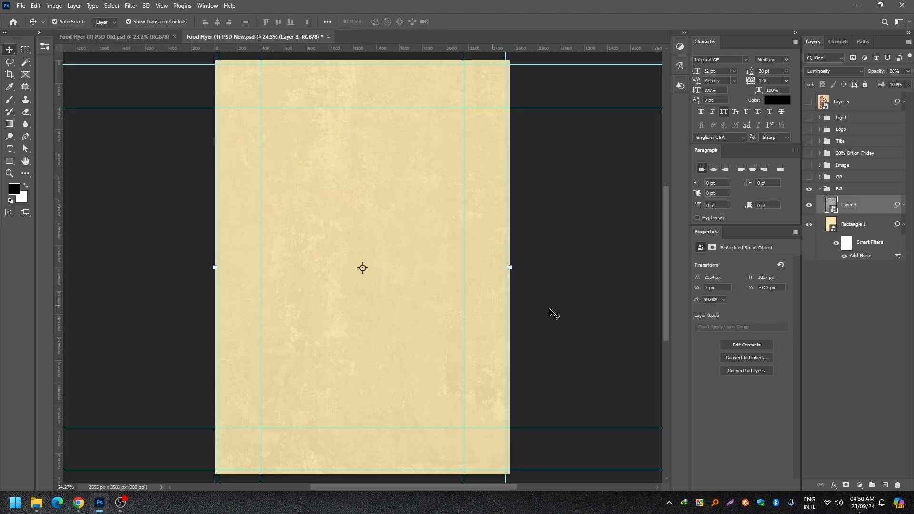
pyautogui.click(849, 71)
pyautogui.click(850, 72)
pyautogui.click(850, 72)
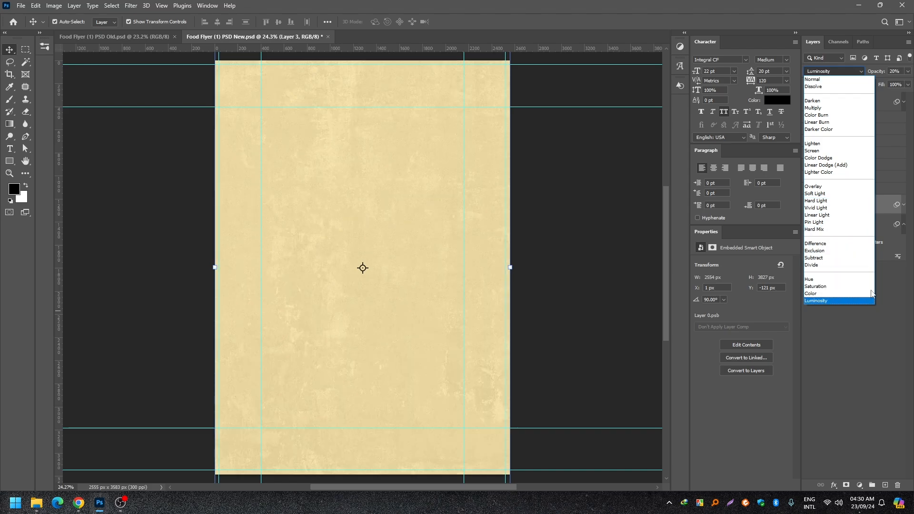
pyautogui.click(862, 72)
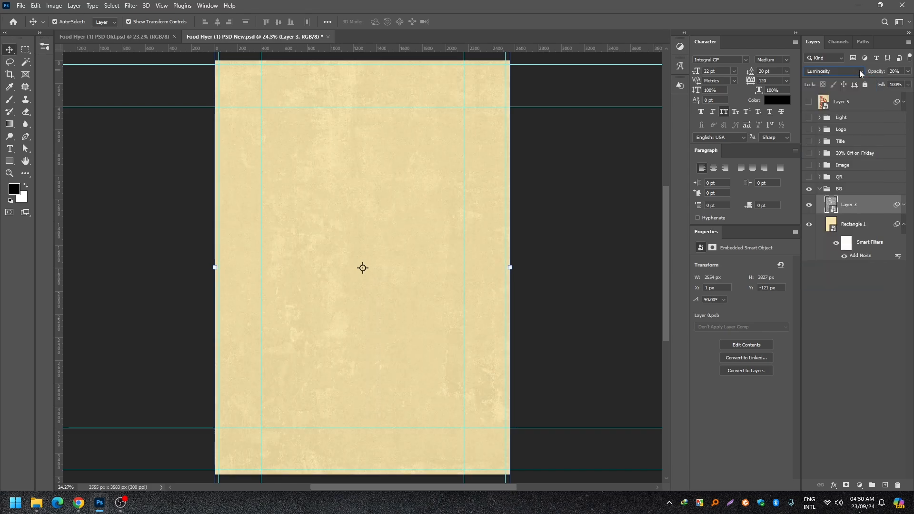
pyautogui.click(901, 71)
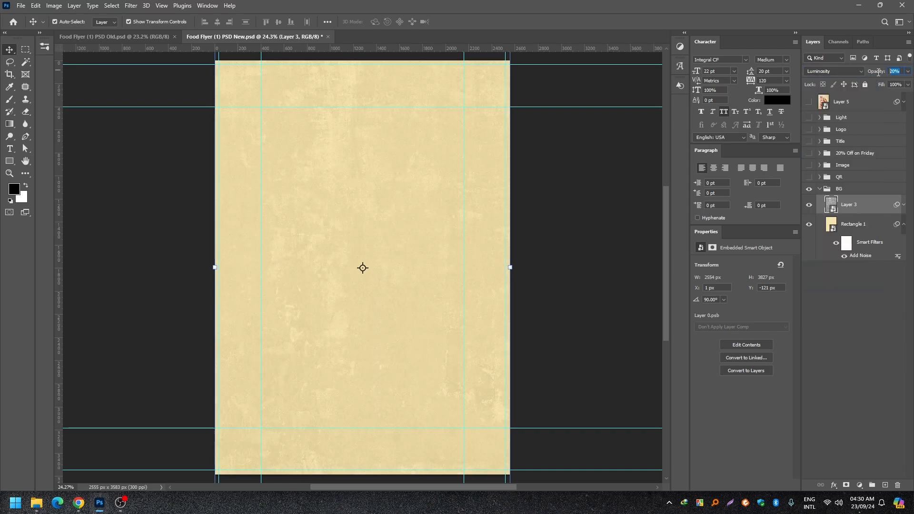
# - Collapse the BG group, toggle its visibility to compare the canvas with and without it, and leave it shown and deselected
pyautogui.click(820, 189)
pyautogui.click(809, 189)
pyautogui.click(809, 189)
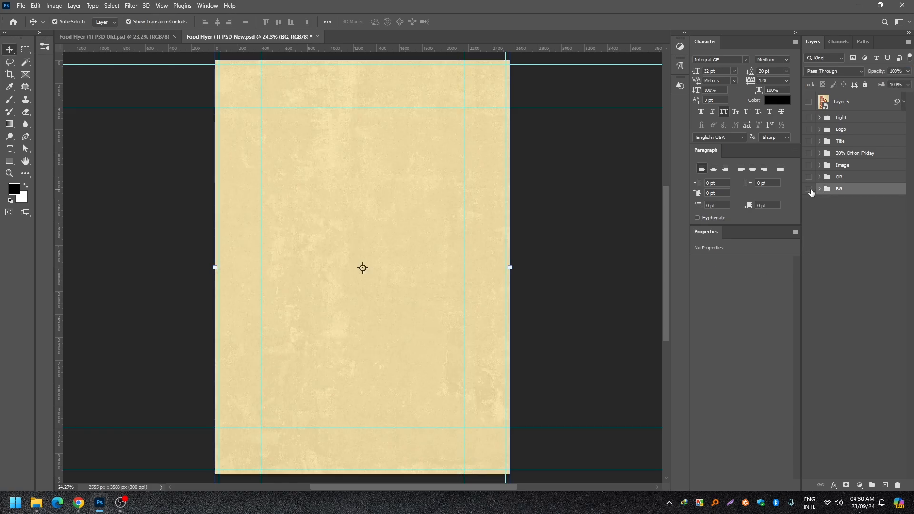
pyautogui.click(811, 192)
pyautogui.click(811, 191)
pyautogui.click(555, 221)
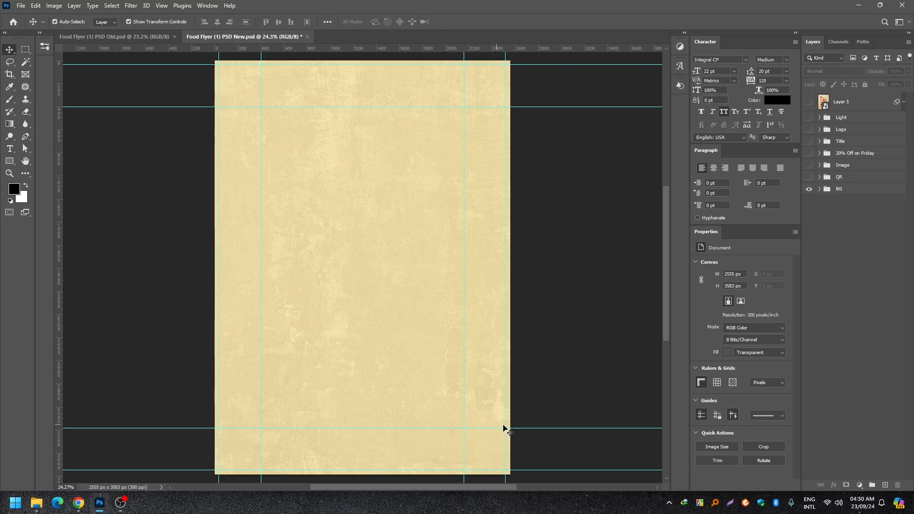
# - Try a new guide layout with a top margin of 400 px, and discard it without applying
pyautogui.click(160, 9)
pyautogui.moveTo(241, 258)
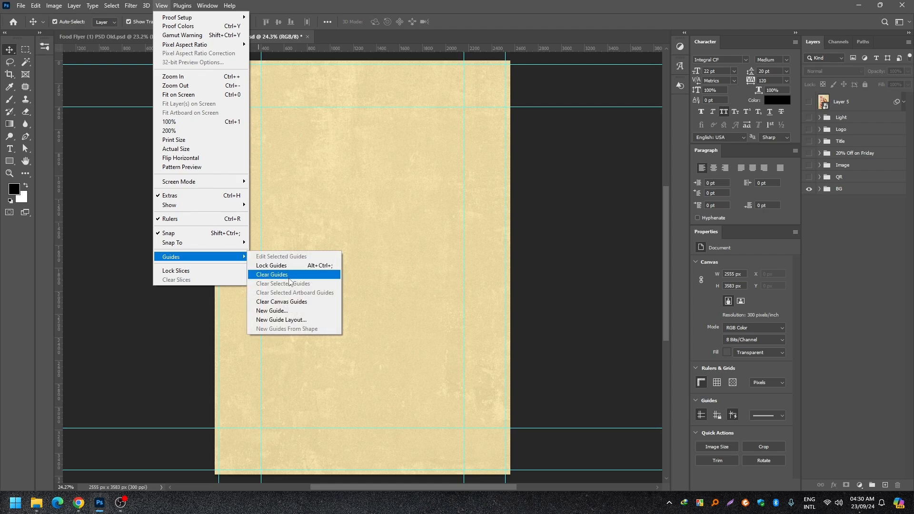
pyautogui.click(280, 319)
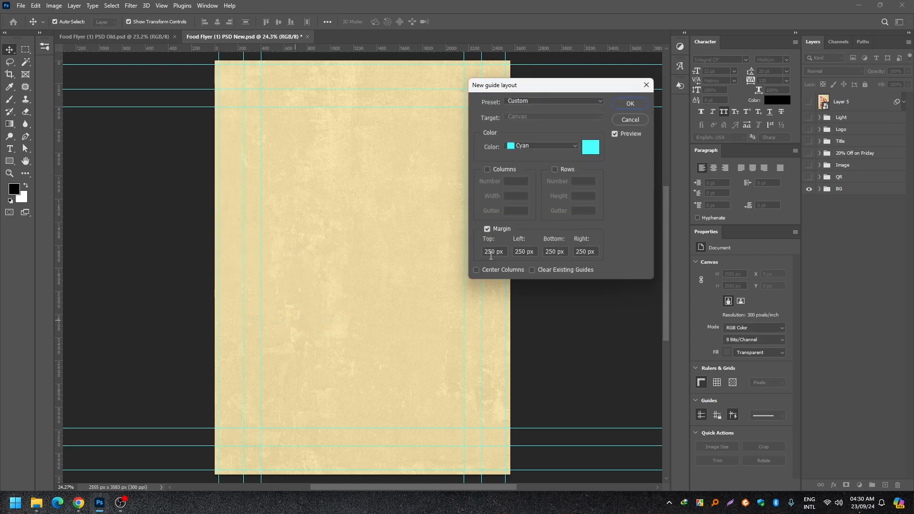
pyautogui.moveTo(506, 251); pyautogui.dragTo(460, 245)
pyautogui.write('400')
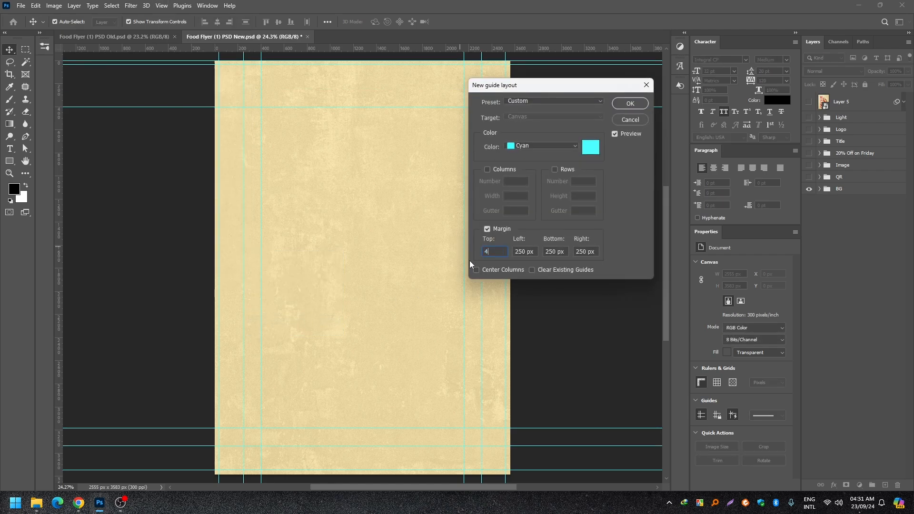
pyautogui.doubleClick(499, 252)
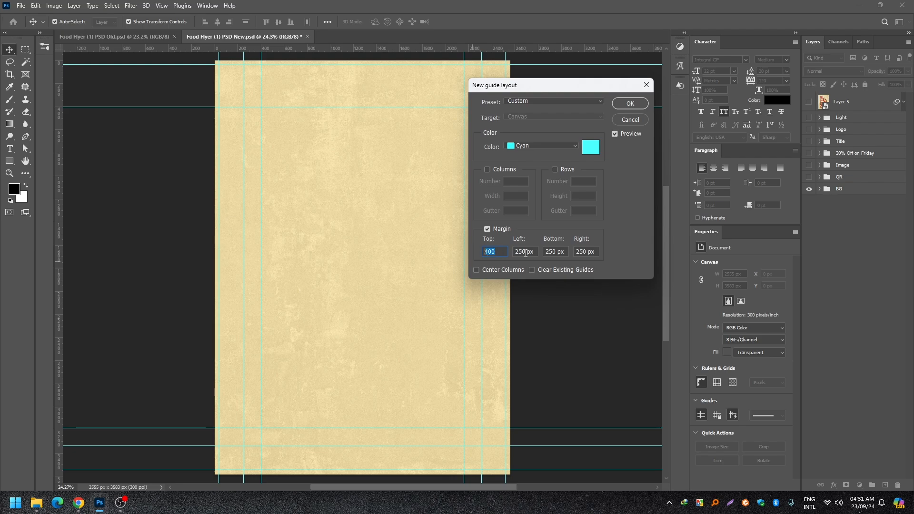
pyautogui.click(645, 87)
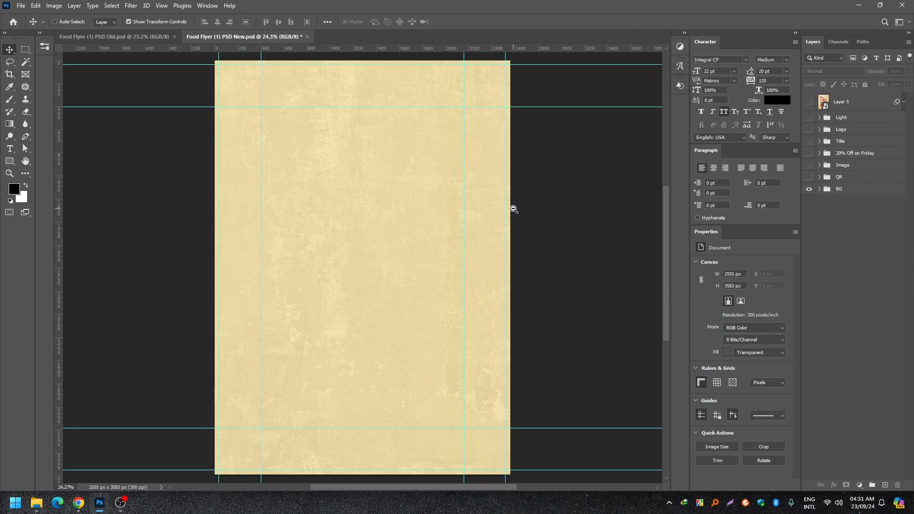
# - Show and expand the Title group, select its CHOW MEIN text layer, and check its font and size settings
pyautogui.keyDown('ctrl'); pyautogui.keyDown('alt'); pyautogui.click(514, 209); pyautogui.keyUp('alt'); pyautogui.keyUp('ctrl')
pyautogui.moveTo(464, 230); pyautogui.dragTo(478, 231)
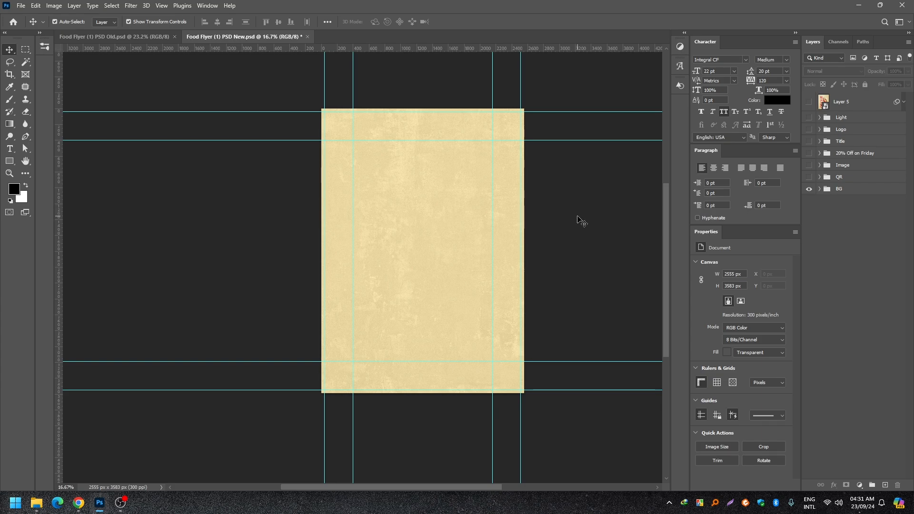
pyautogui.scroll(2, 402, 239)
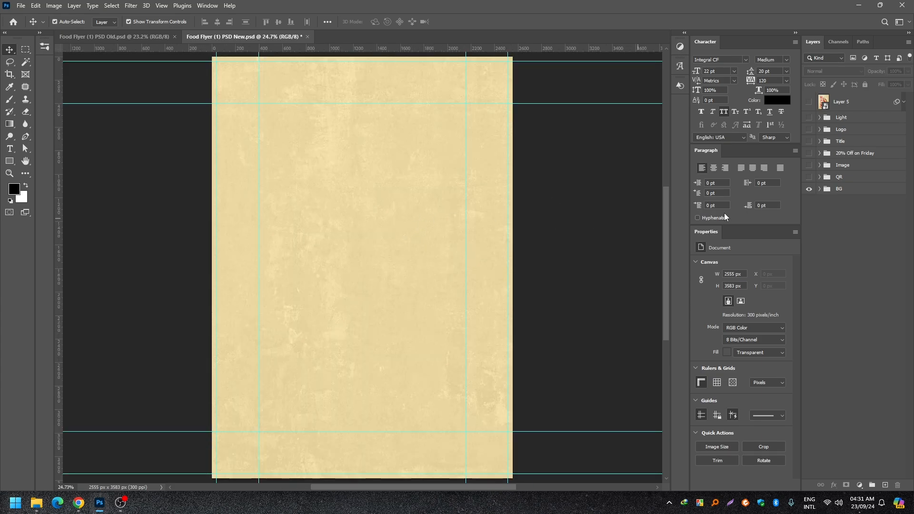
pyautogui.click(810, 143)
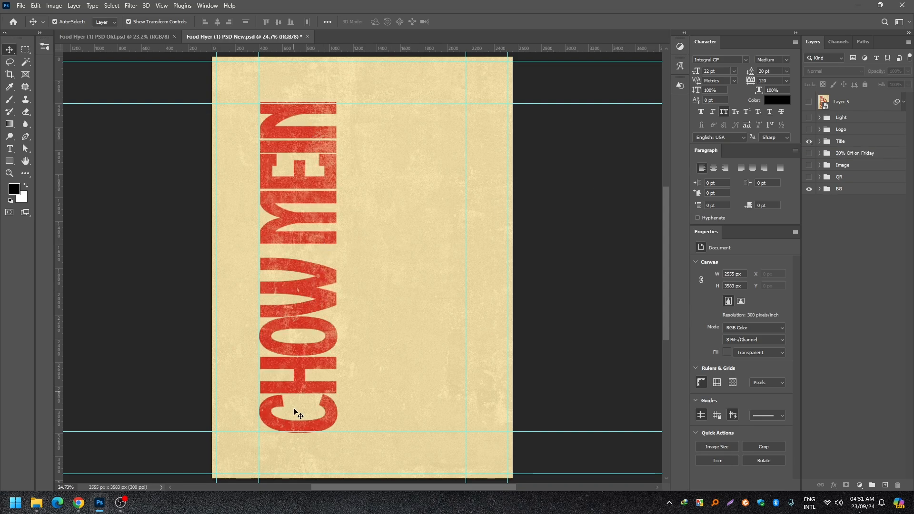
pyautogui.click(820, 142)
pyautogui.click(857, 158)
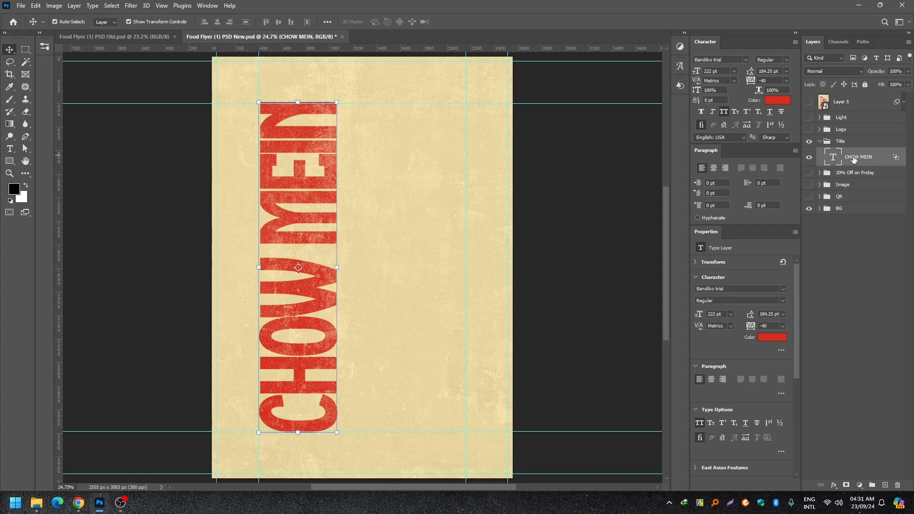
pyautogui.click(728, 60)
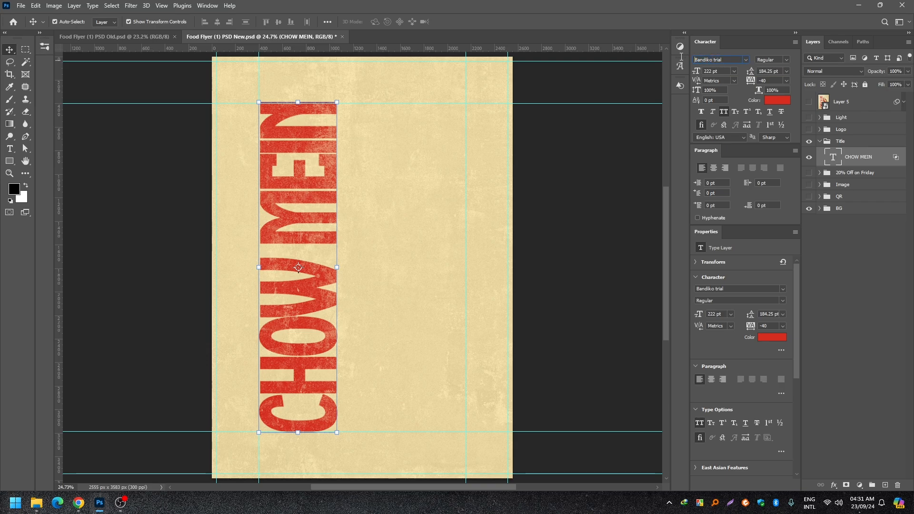
pyautogui.click(724, 71)
# - Try the CHOW MEIN layer's Blend If highlight slider for the underlying layer at 255 and at 203 / 255
pyautogui.doubleClick(897, 160)
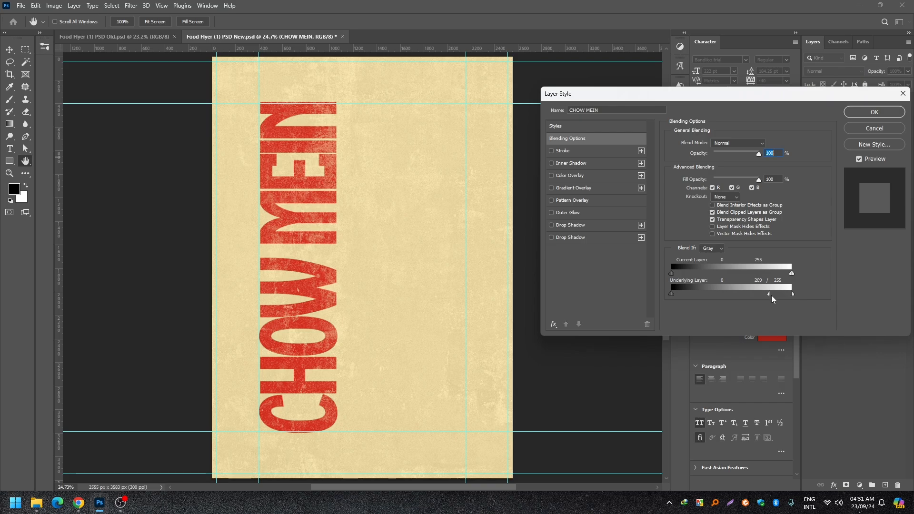
pyautogui.moveTo(769, 295); pyautogui.dragTo(796, 300)
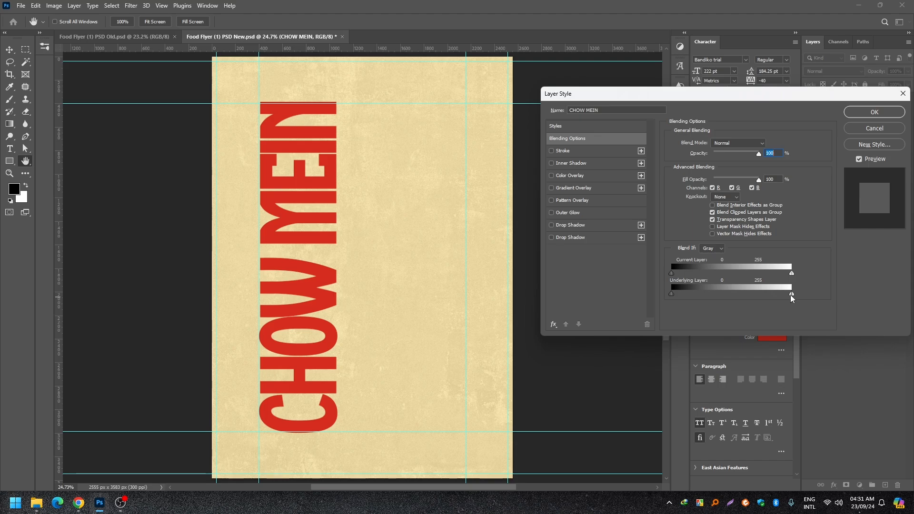
pyautogui.moveTo(791, 296); pyautogui.dragTo(768, 298)
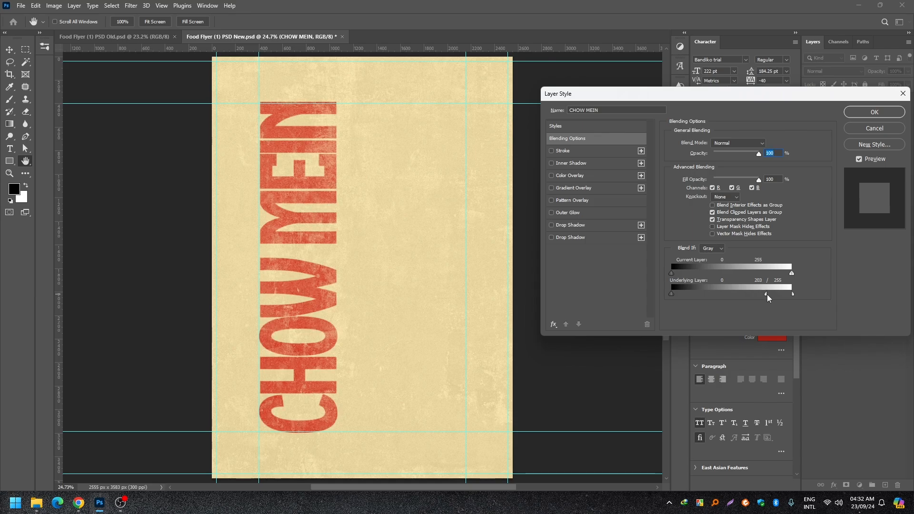
pyautogui.click(882, 125)
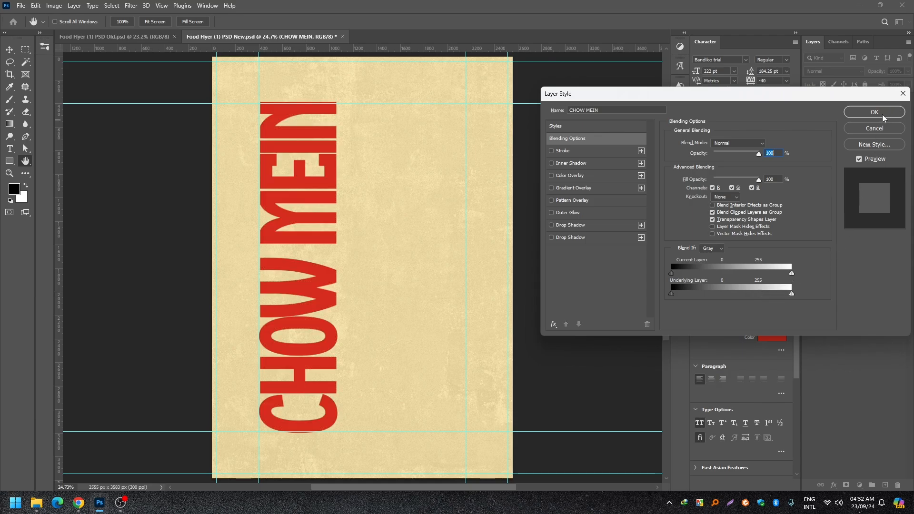
pyautogui.click(882, 114)
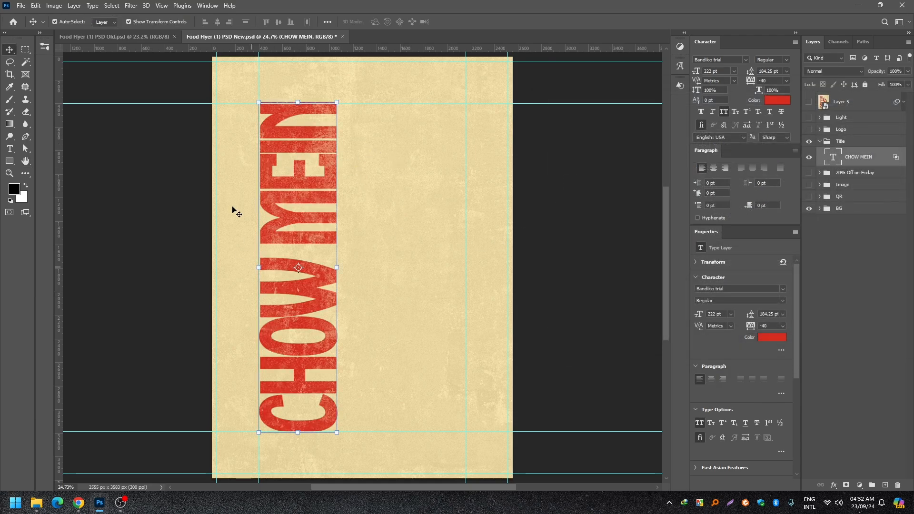
# - Deselect the CHOW MEIN title, examine its textured lettering from afar and up close, and fit the flyer in view
pyautogui.click(528, 306)
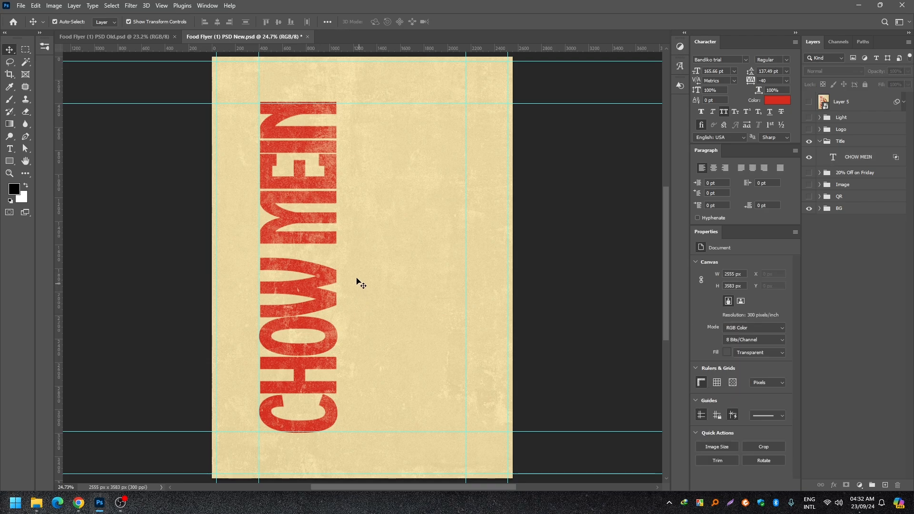
pyautogui.scroll(-1, 514, 262)
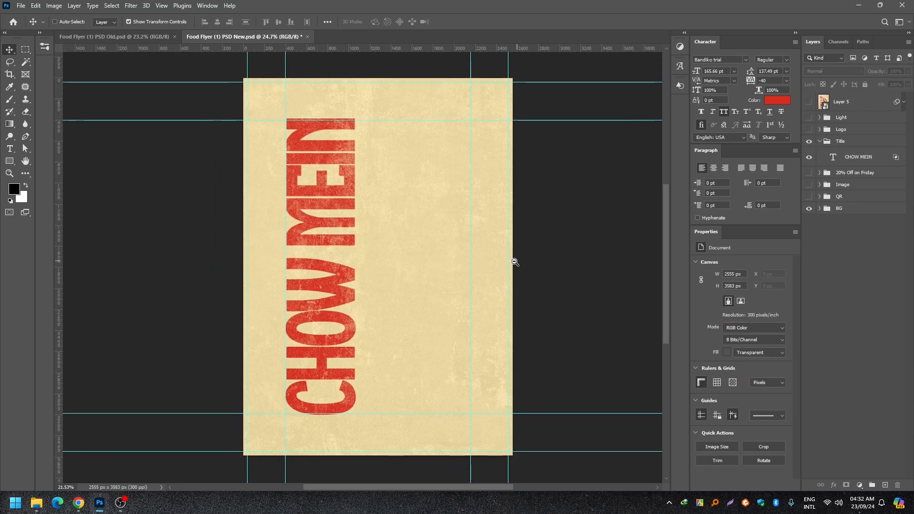
pyautogui.scroll(-2, 514, 261)
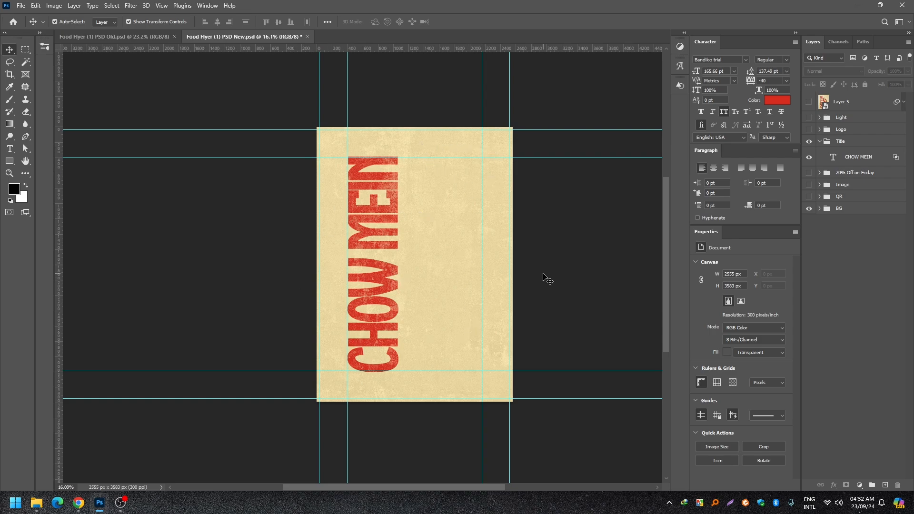
pyautogui.scroll(5, 415, 256)
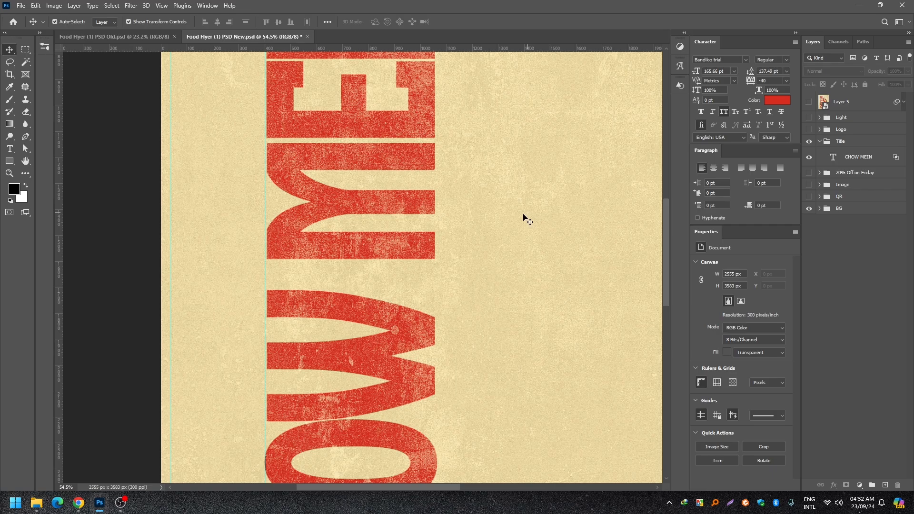
pyautogui.scroll(3, 402, 255)
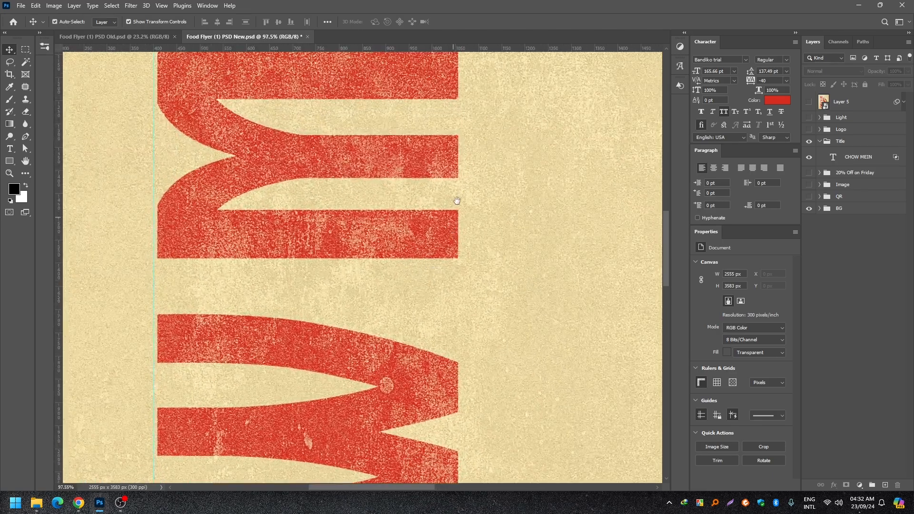
pyautogui.moveTo(456, 201); pyautogui.dragTo(397, 333)
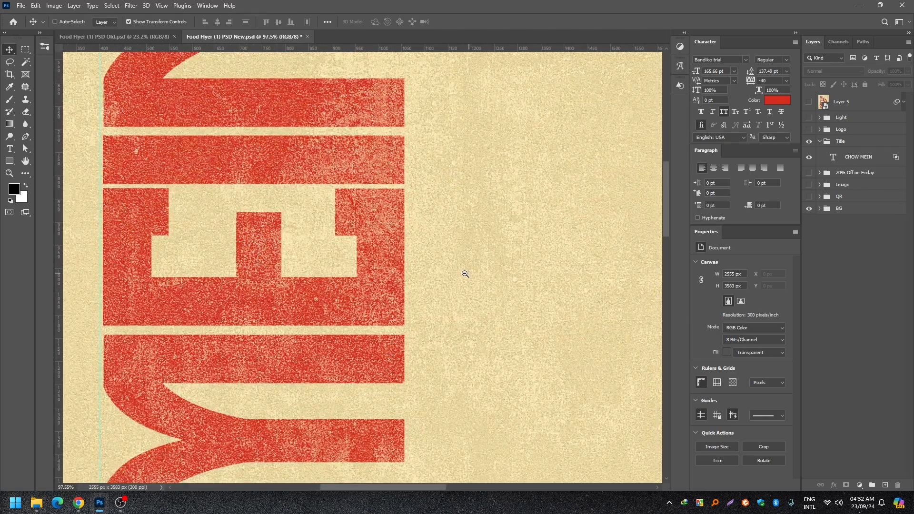
pyautogui.moveTo(465, 274); pyautogui.dragTo(406, 276)
pyautogui.moveTo(439, 324); pyautogui.dragTo(417, 300)
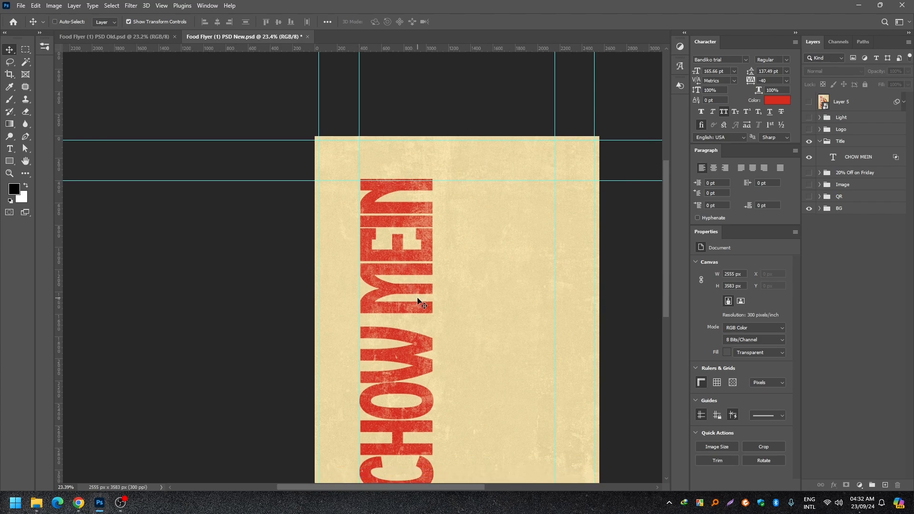
pyautogui.hotkey('ctrl', '0')
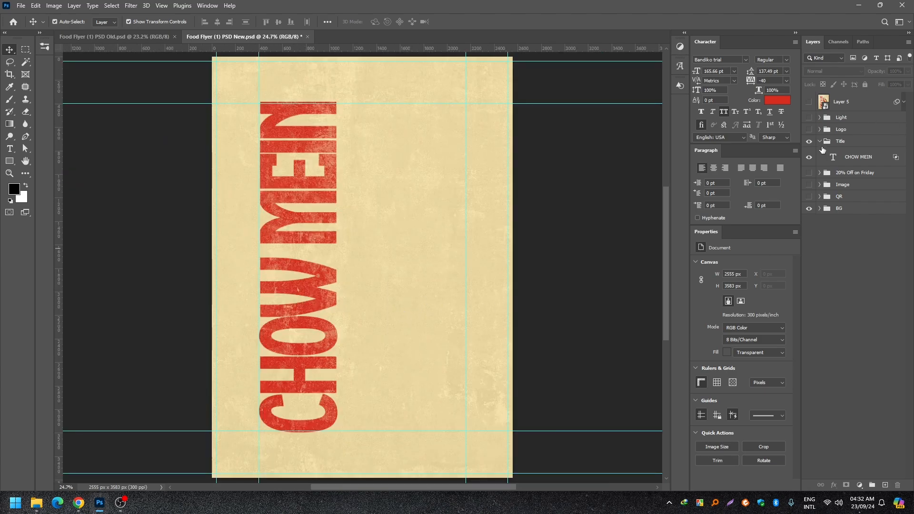
# - Check the CHOW MEIN text color in the color picker, and collapse the Title group
pyautogui.click(819, 141)
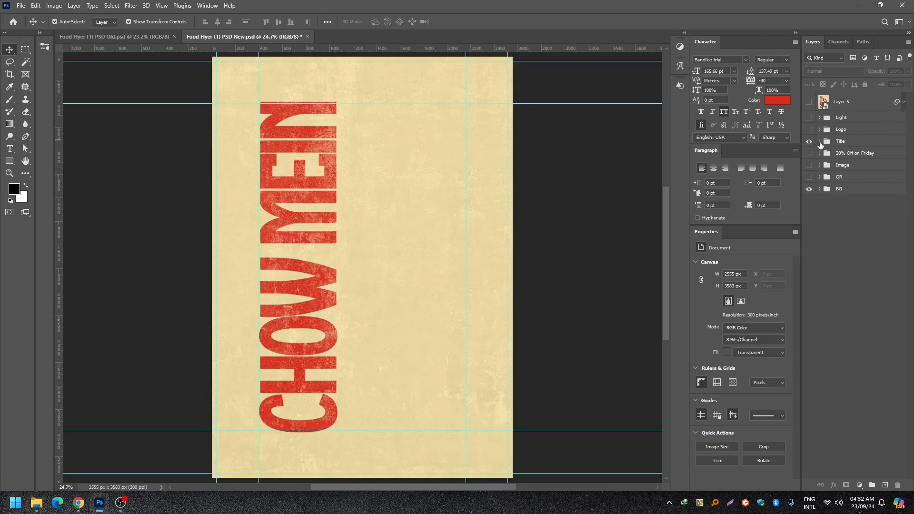
pyautogui.click(819, 142)
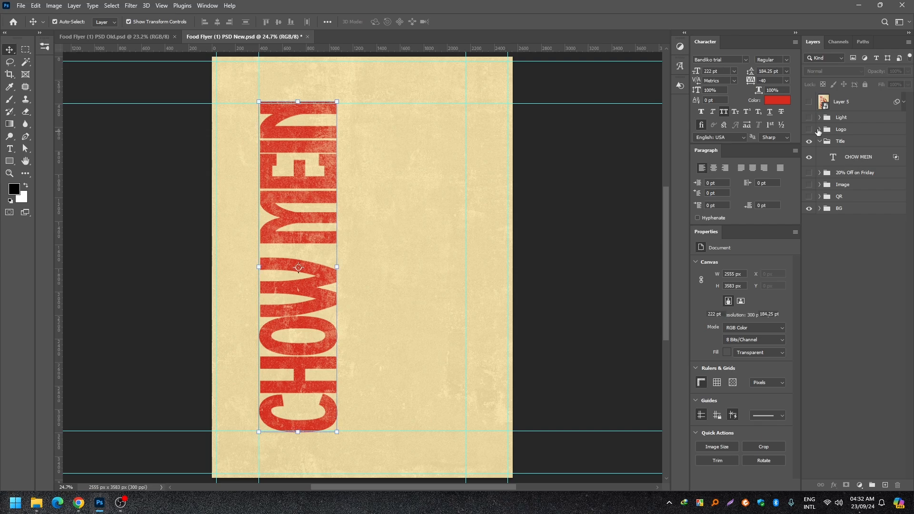
pyautogui.click(852, 158)
pyautogui.click(785, 102)
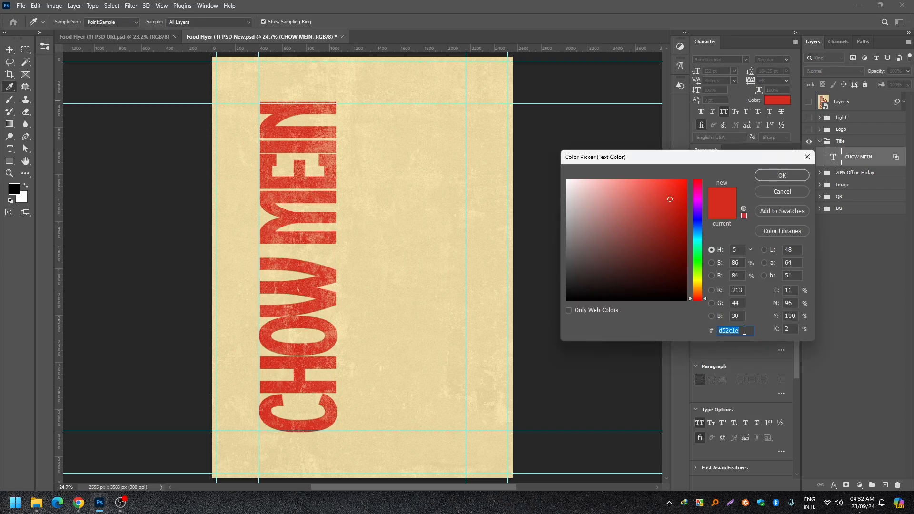
pyautogui.click(782, 175)
pyautogui.click(819, 141)
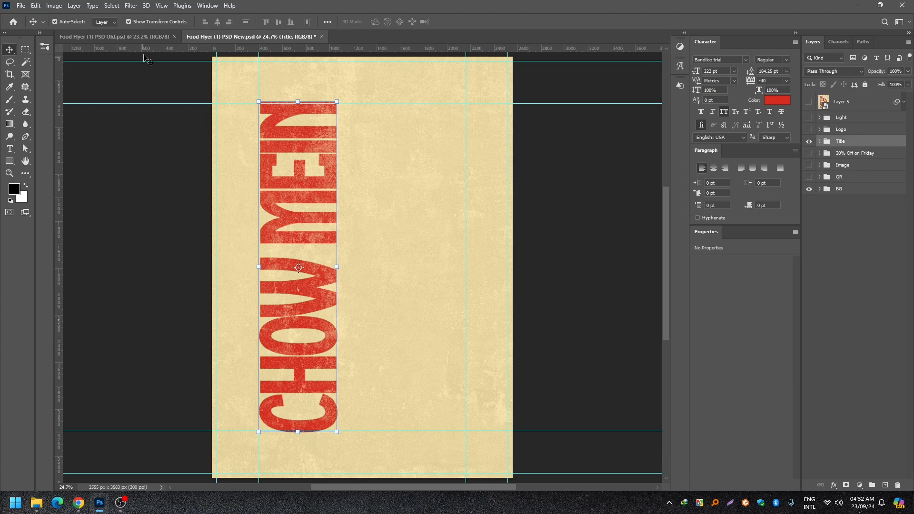
# - View Food Flyer (1) PSD Old for comparison, return to the new flyer document, and show its Image group
pyautogui.click(143, 36)
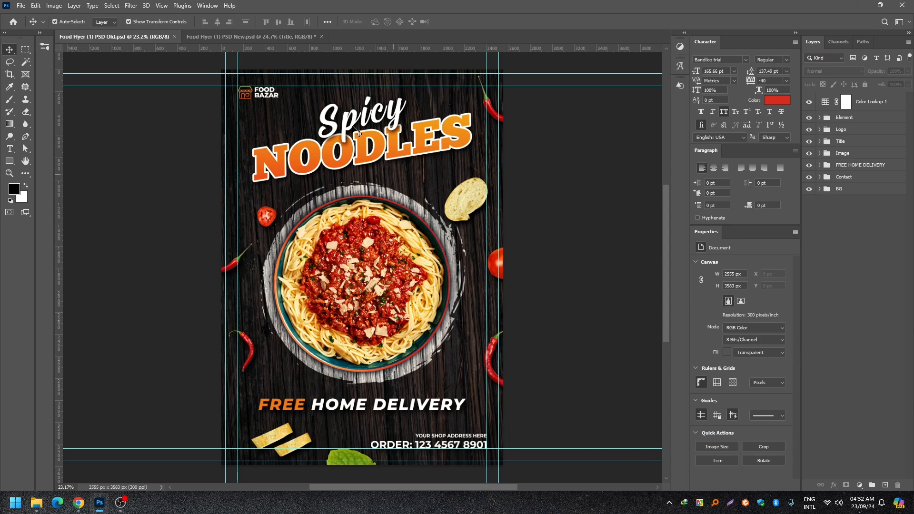
pyautogui.click(286, 37)
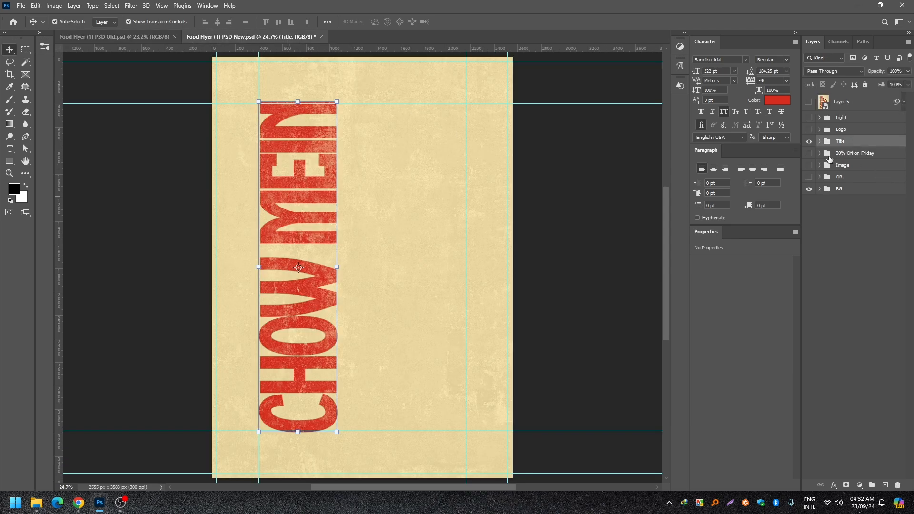
pyautogui.click(810, 165)
pyautogui.click(620, 217)
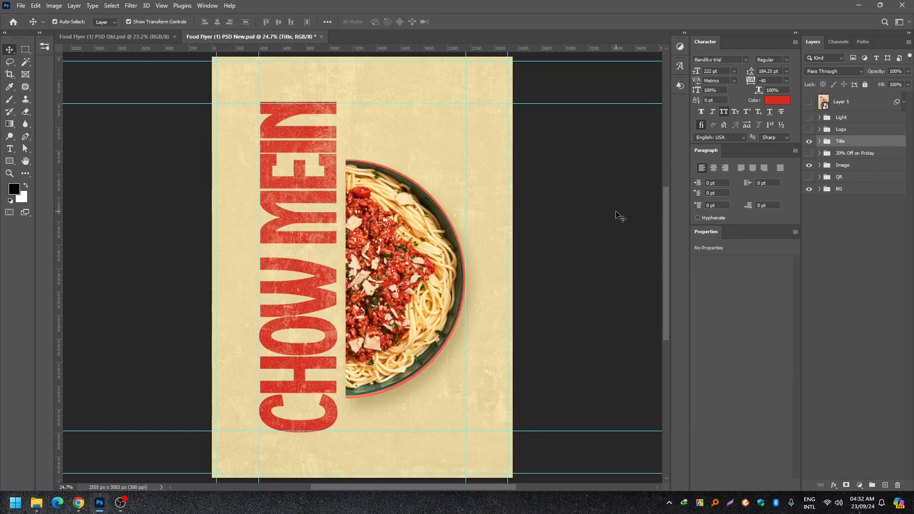
# - Compare Layer 1's noodle plate with its layer mask disabled and enabled, leaving the mask on and the layer deselected
pyautogui.hotkey('ctrl', '-')
pyautogui.moveTo(374, 284); pyautogui.dragTo(390, 277)
pyautogui.keyDown('ctrl'); pyautogui.click(419, 270); pyautogui.keyUp('ctrl')
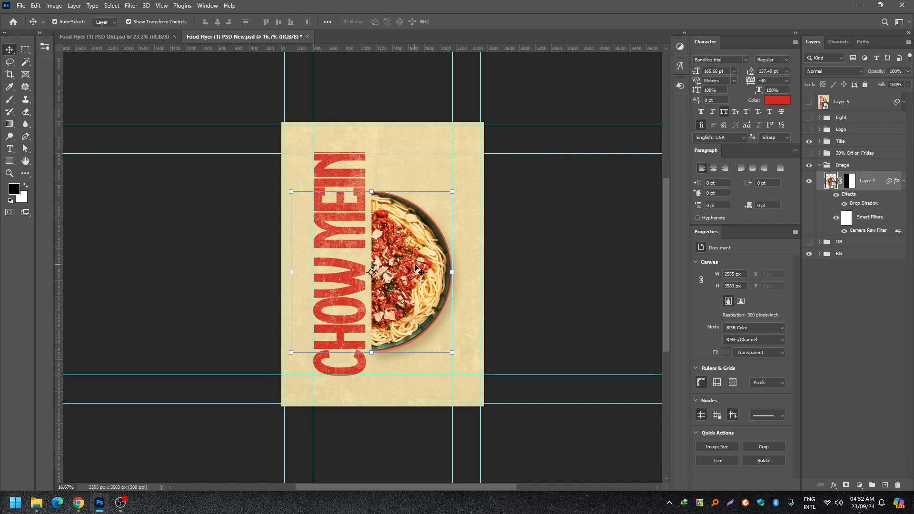
pyautogui.keyDown('shift'); pyautogui.click(851, 184); pyautogui.keyUp('shift')
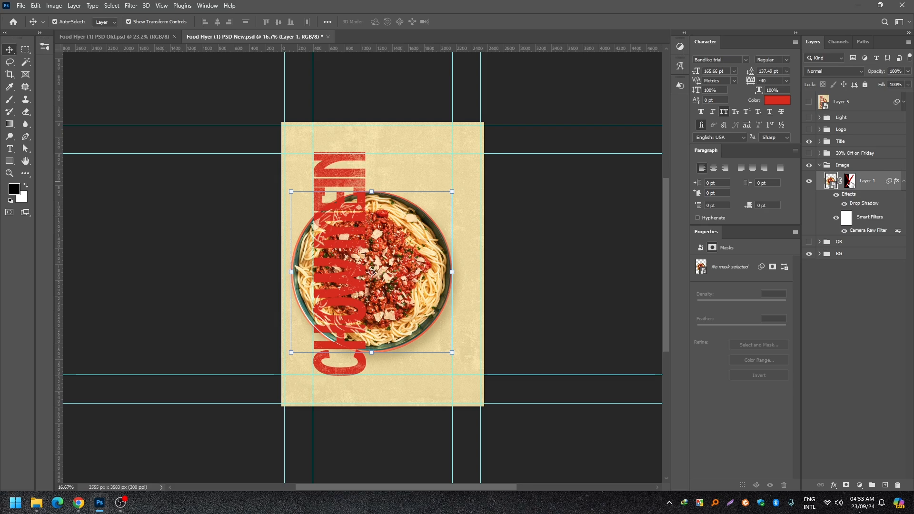
pyautogui.keyDown('shift'); pyautogui.click(850, 183); pyautogui.keyUp('shift')
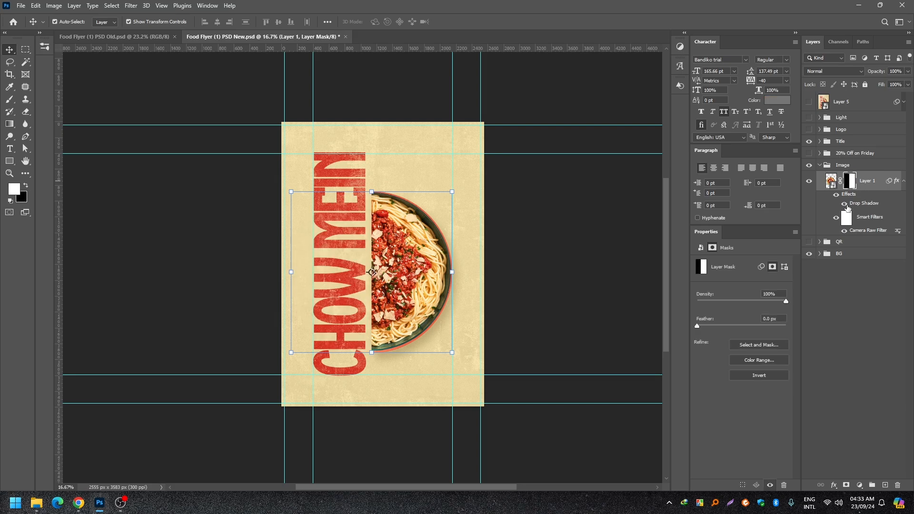
pyautogui.click(616, 287)
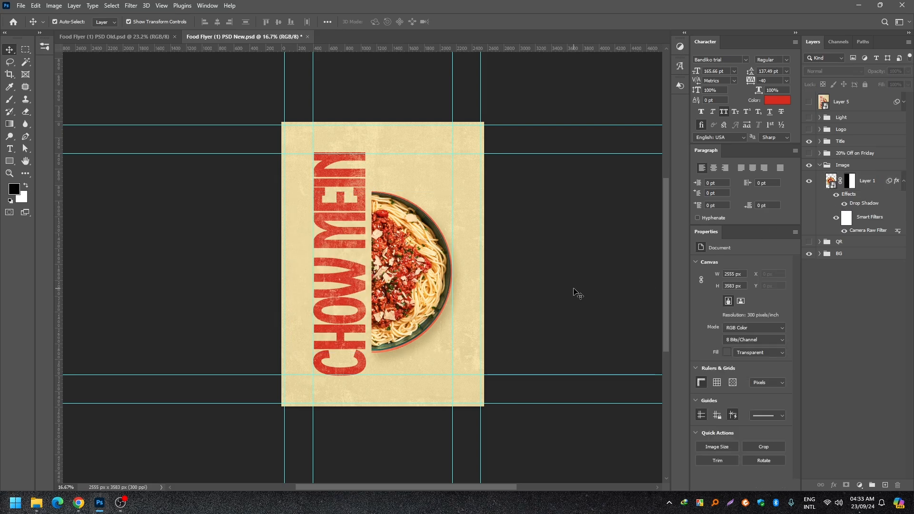
pyautogui.hotkey('ctrl', '0')
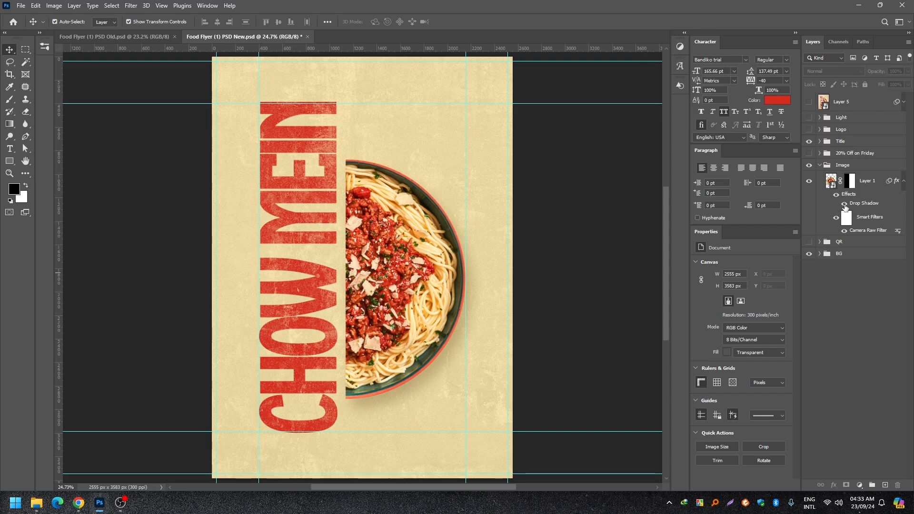
# - Compare the noodle plate with Layer 1's Drop Shadow effect hidden and shown, leaving the shadow on
pyautogui.click(844, 205)
pyautogui.click(844, 205)
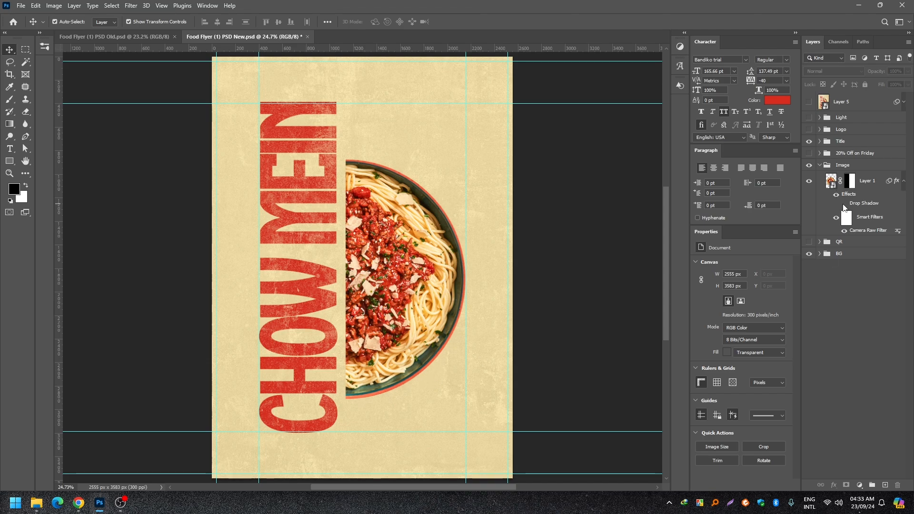
pyautogui.click(844, 205)
pyautogui.click(843, 204)
pyautogui.click(843, 204)
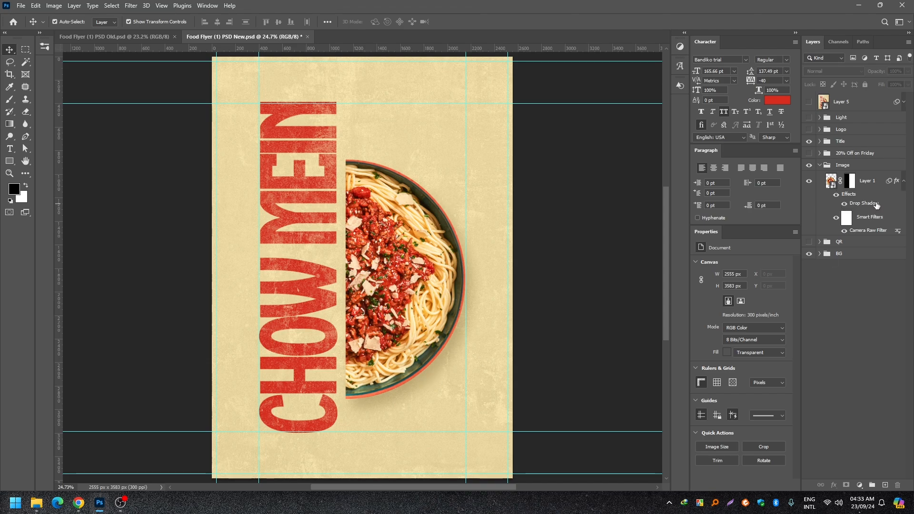
# - Review Layer 1's Drop Shadow settings, try a distance of 90 px, and close them without applying
pyautogui.click(877, 204)
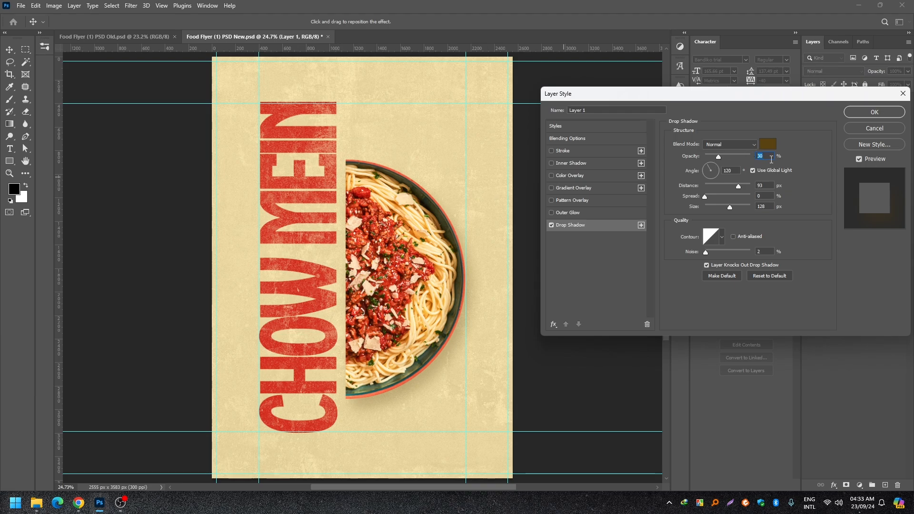
pyautogui.click(760, 185)
pyautogui.write('90')
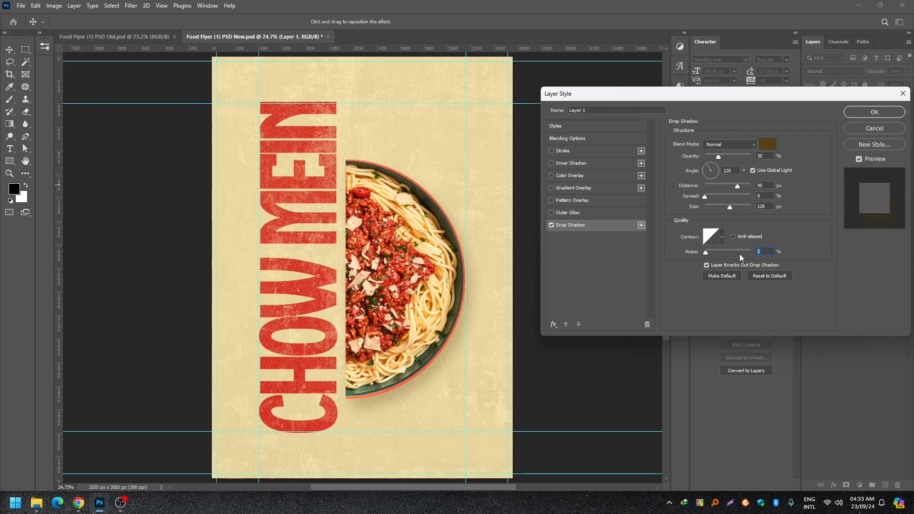
pyautogui.click(902, 93)
pyautogui.click(577, 296)
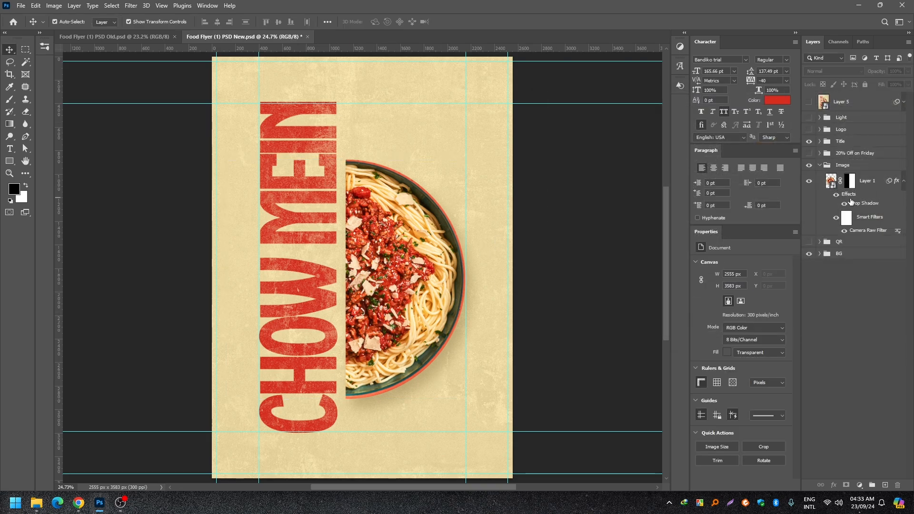
# - Inspect Layer 1's Camera Raw Filter settings without changes, and compare the plate with its smart filters disabled and enabled
pyautogui.moveTo(541, 284); pyautogui.dragTo(542, 287)
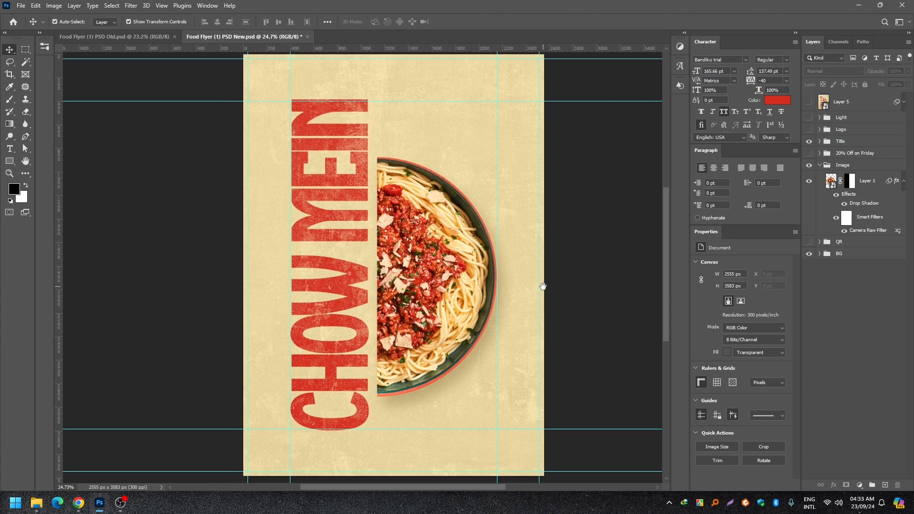
pyautogui.doubleClick(863, 231)
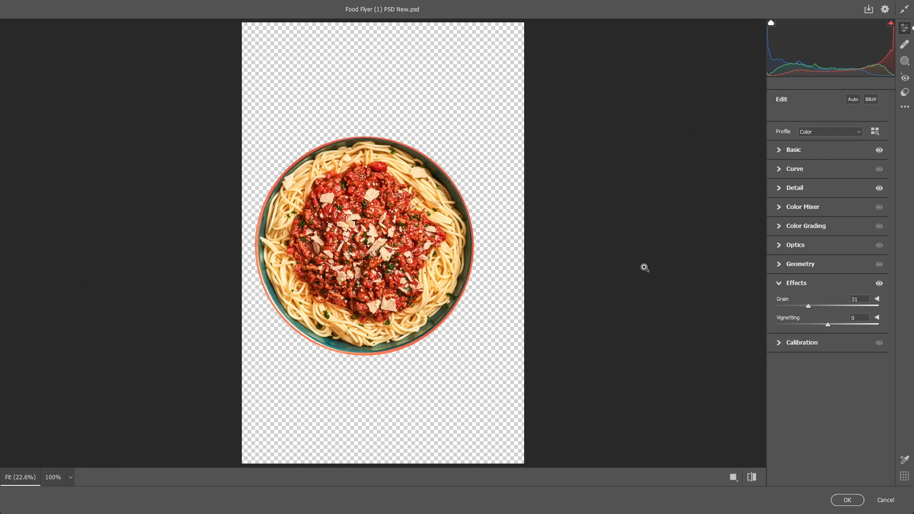
pyautogui.click(885, 500)
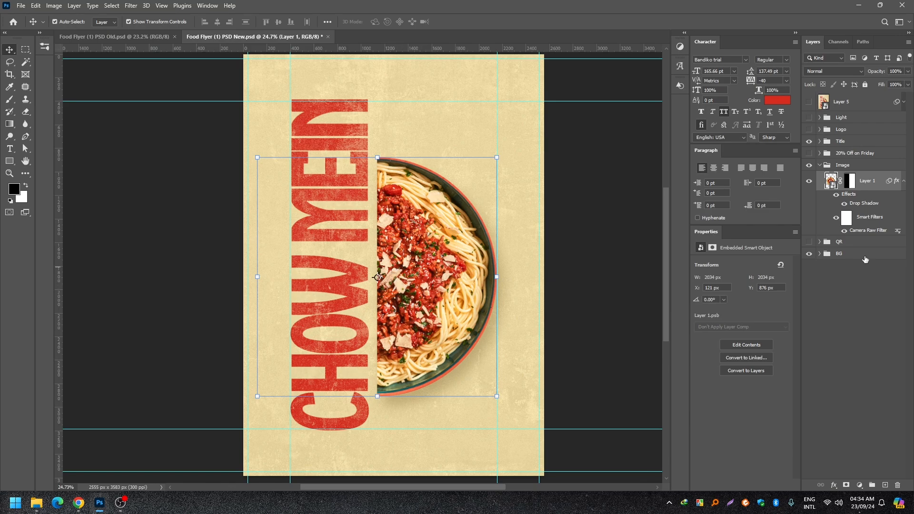
pyautogui.click(838, 220)
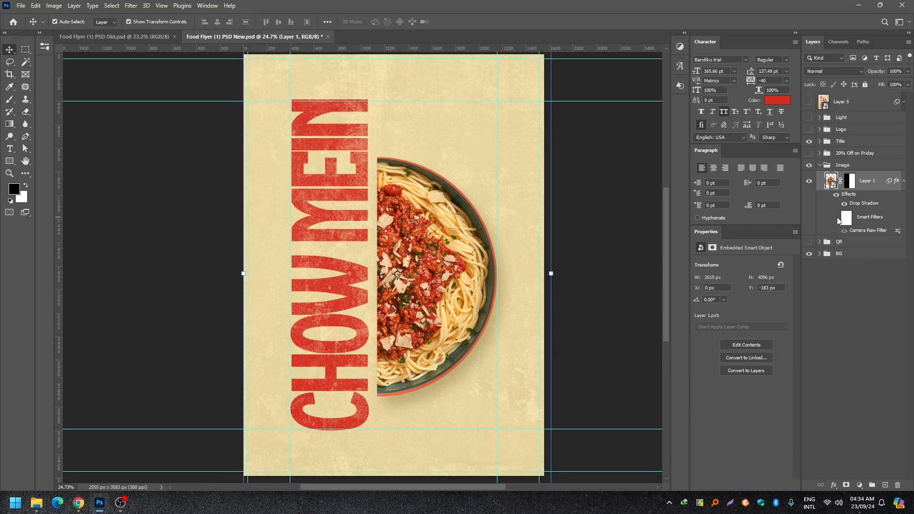
pyautogui.click(837, 218)
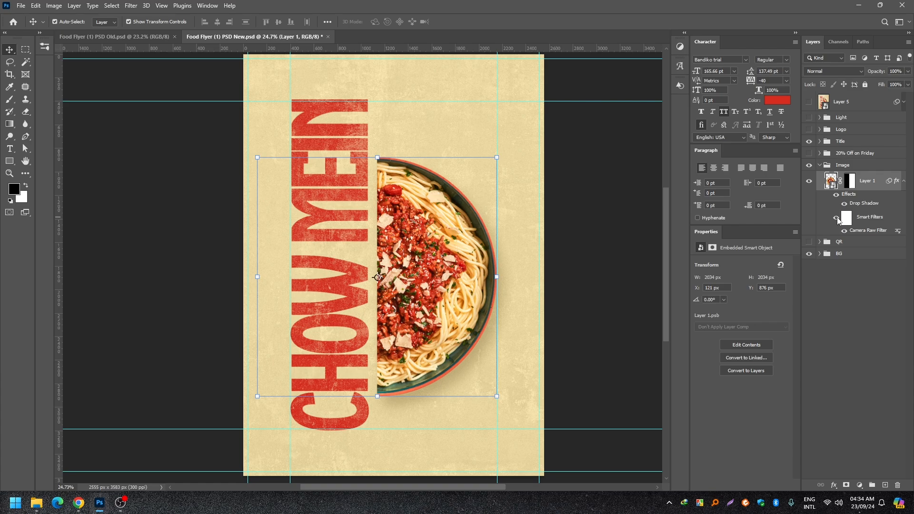
pyautogui.click(603, 262)
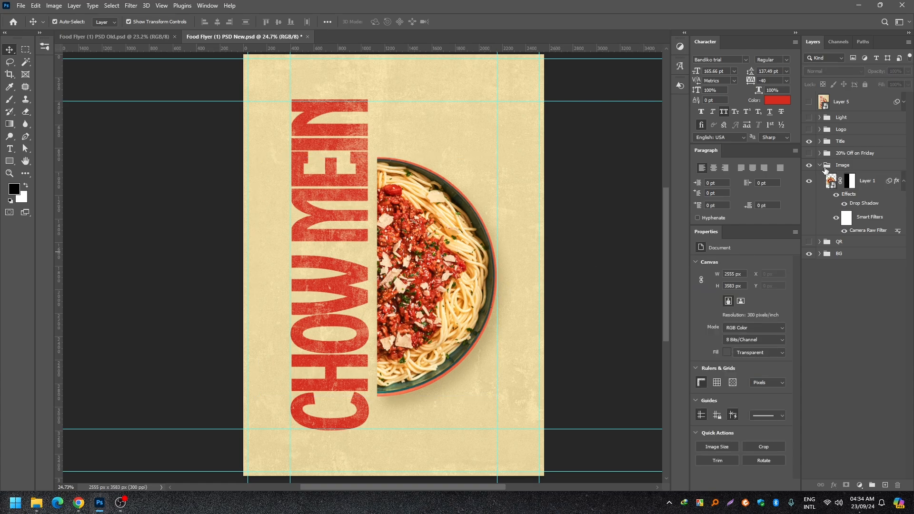
# - Collapse the Image group, view Food Flyer (1) PSD Old for comparison, and show the new flyer's 20% Off on Friday group
pyautogui.click(820, 165)
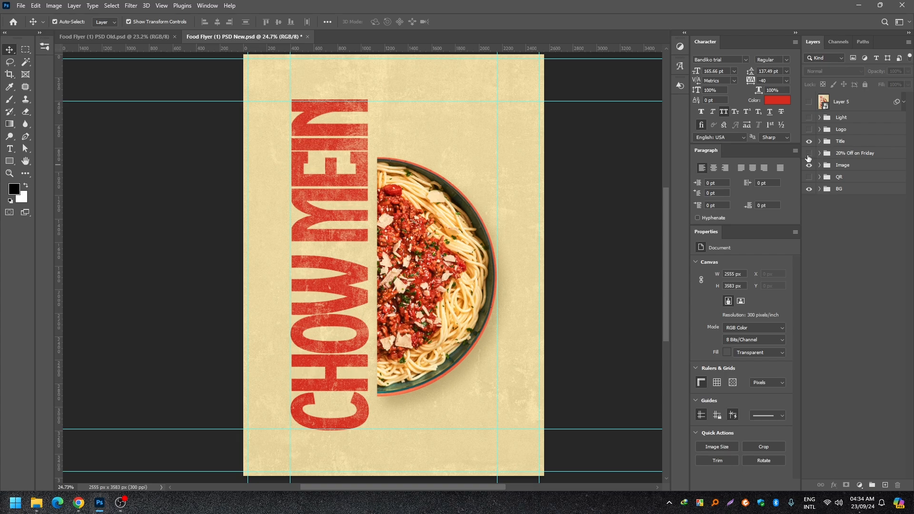
pyautogui.click(143, 37)
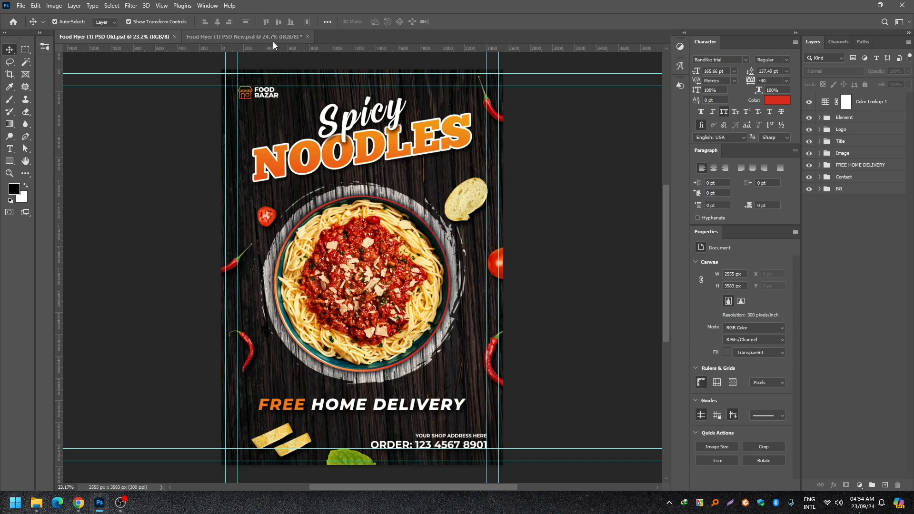
pyautogui.click(241, 37)
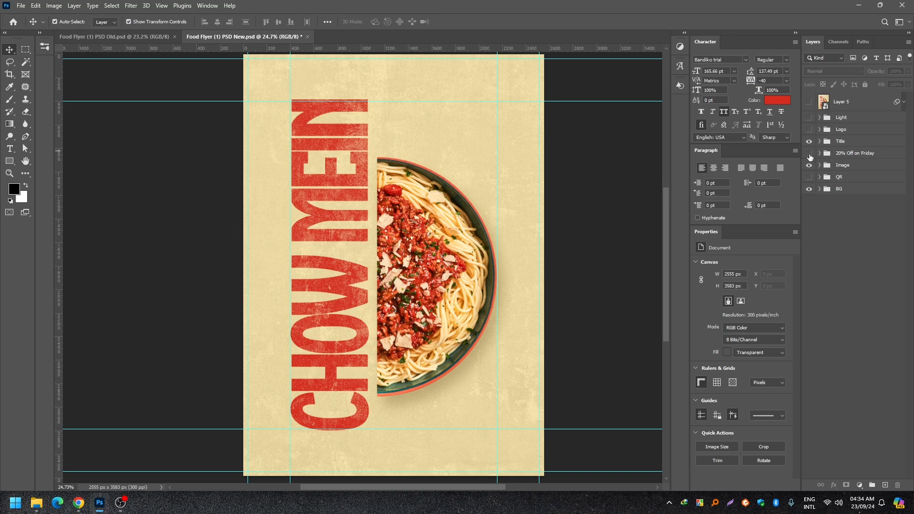
pyautogui.click(809, 154)
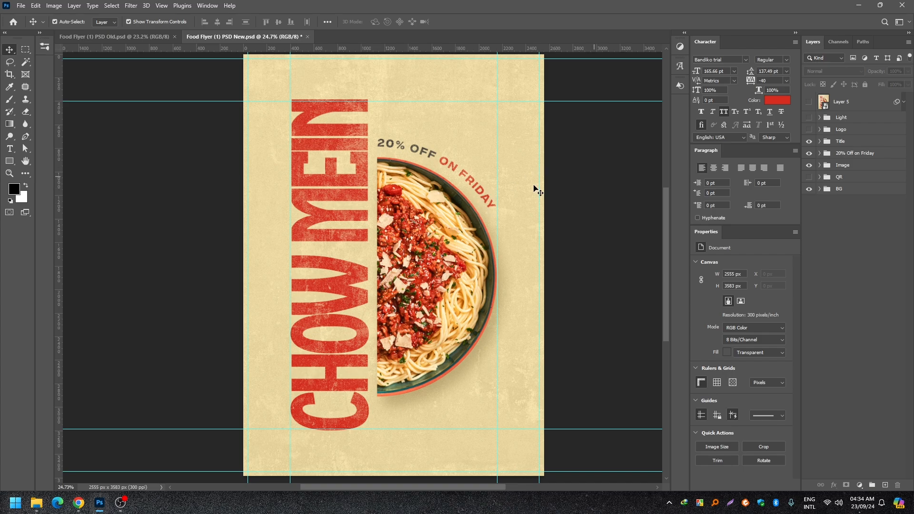
# - Bring the curved 20% OFF ON FRIDAY text into close view and activate the Pen tool
pyautogui.keyDown('ctrl'); pyautogui.click(445, 174); pyautogui.keyUp('ctrl')
pyautogui.keyDown('ctrl'); pyautogui.click(446, 174); pyautogui.keyUp('ctrl')
pyautogui.moveTo(440, 175); pyautogui.dragTo(434, 193)
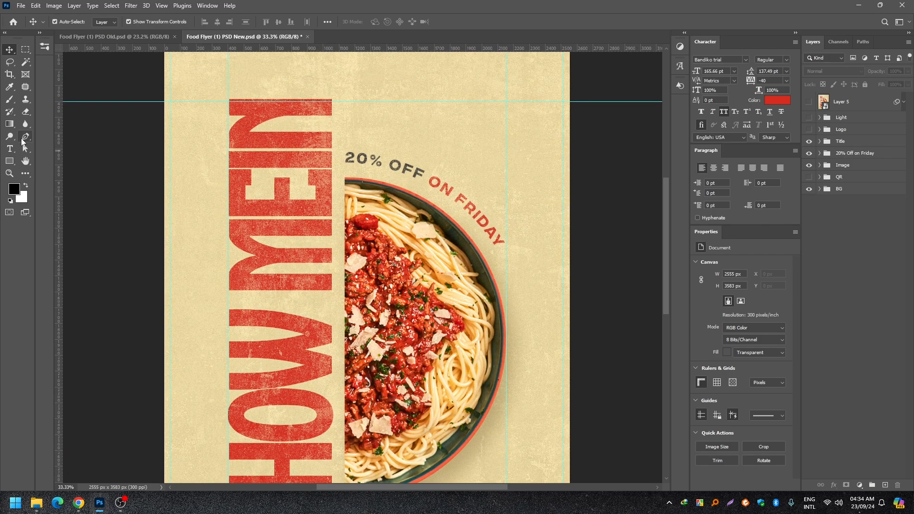
pyautogui.click(25, 138)
pyautogui.keyDown('ctrl'); pyautogui.click(497, 131); pyautogui.keyUp('ctrl')
pyautogui.moveTo(475, 128); pyautogui.dragTo(475, 133)
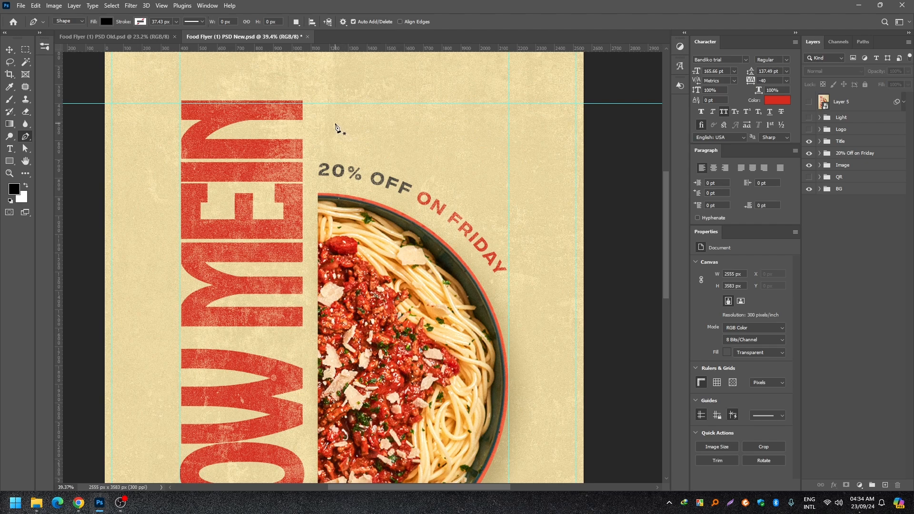
pyautogui.click(335, 124)
pyautogui.click(501, 196)
pyautogui.moveTo(501, 196); pyautogui.dragTo(567, 273)
pyautogui.hotkey('ctrl', 'z')
pyautogui.hotkey('ctrl', 'z')
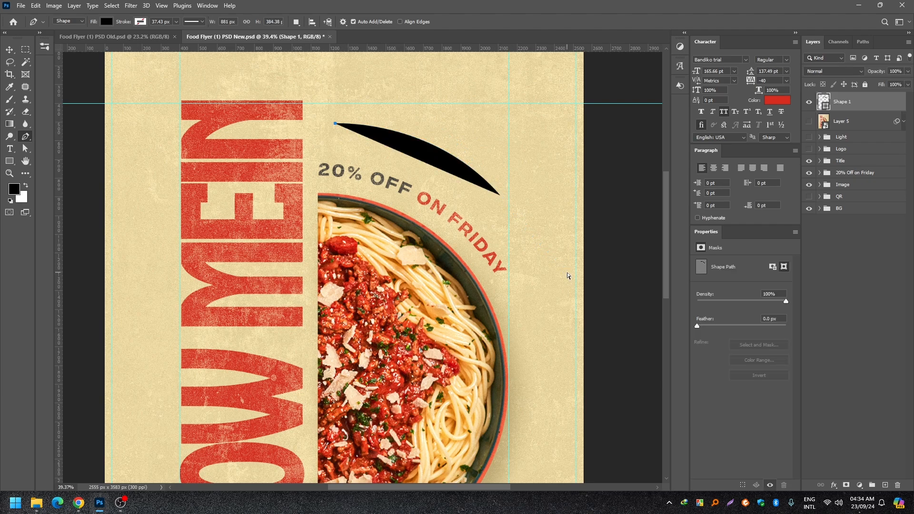
# - Set the Pen tool to Path mode and draw a two-point curved path above the 20% OFF ON FRIDAY text
pyautogui.click(69, 21)
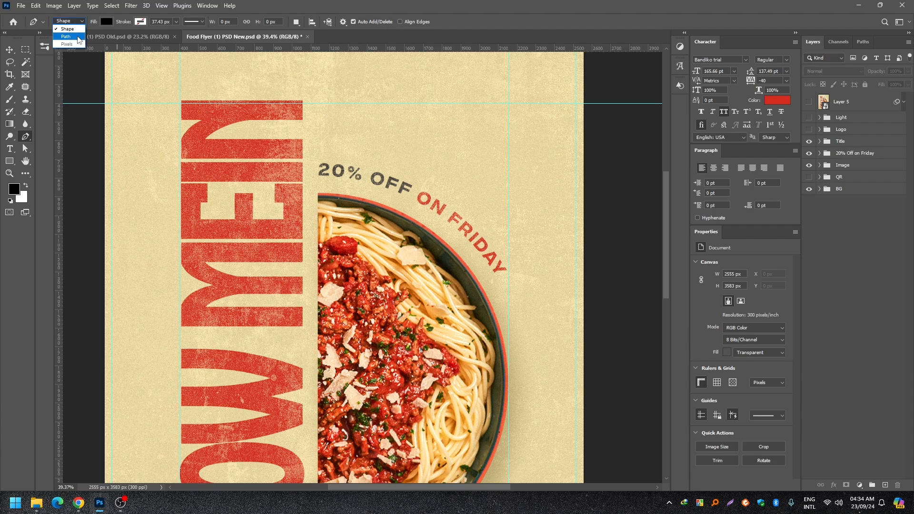
pyautogui.click(63, 33)
pyautogui.click(338, 121)
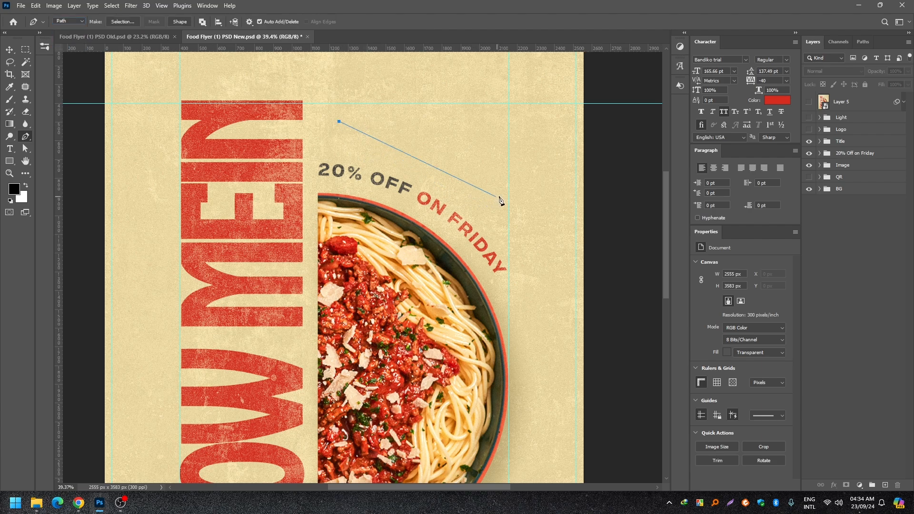
pyautogui.moveTo(501, 195); pyautogui.dragTo(542, 243)
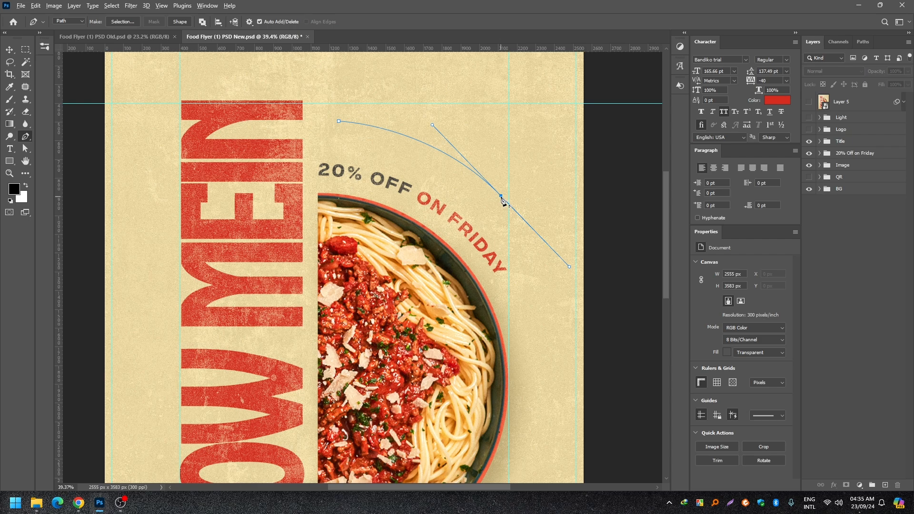
pyautogui.click(501, 197)
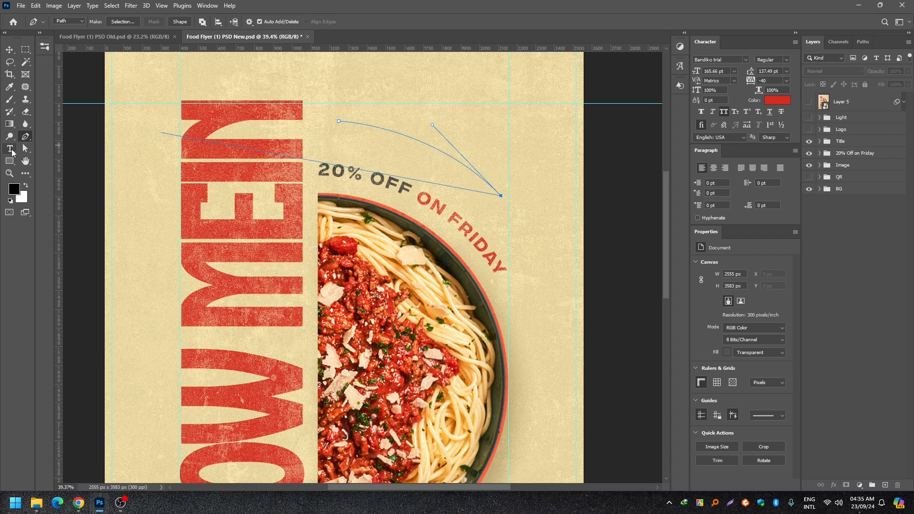
# - Place placeholder text along the new curved path and set its font size to 10 pt
pyautogui.moveTo(13, 152); pyautogui.dragTo(50, 150)
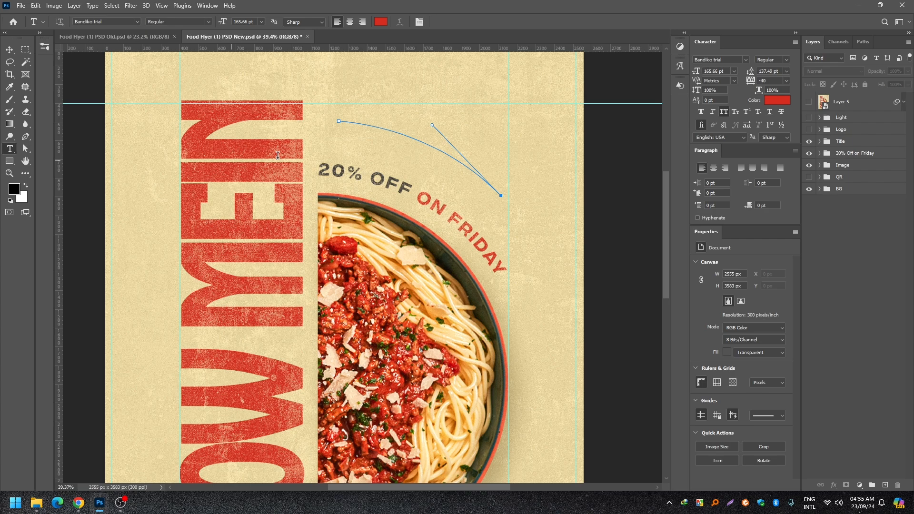
pyautogui.click(356, 122)
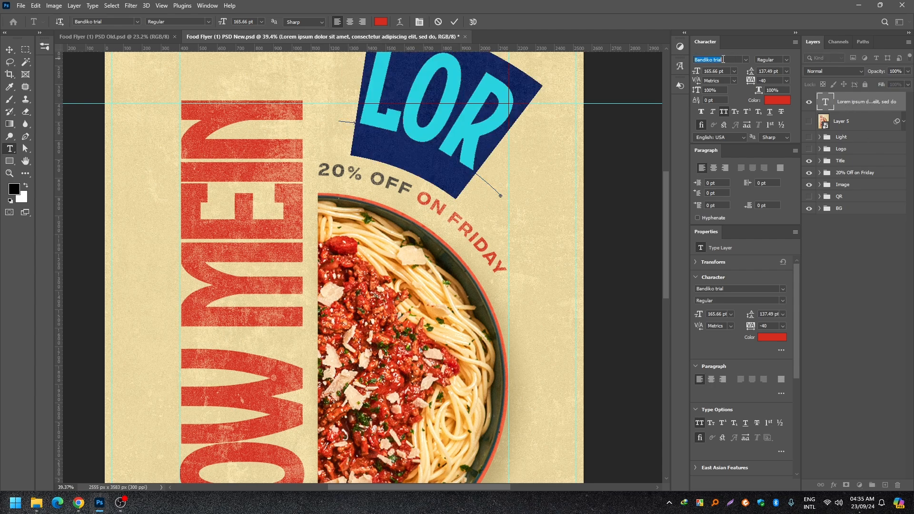
pyautogui.moveTo(725, 73); pyautogui.dragTo(662, 72)
pyautogui.press('Down')
pyautogui.press('Down')
pyautogui.press('Down')
pyautogui.press('Down')
pyautogui.press('Down')
pyautogui.press('Down')
pyautogui.press('Down')
pyautogui.press('Down')
pyautogui.press('Down')
pyautogui.press('Down')
pyautogui.press('Down')
pyautogui.press('Down')
pyautogui.press('Down')
pyautogui.press('Down')
pyautogui.press('Down')
pyautogui.press('Down')
pyautogui.press('Down')
pyautogui.press('Down')
pyautogui.press('Down')
pyautogui.press('Down')
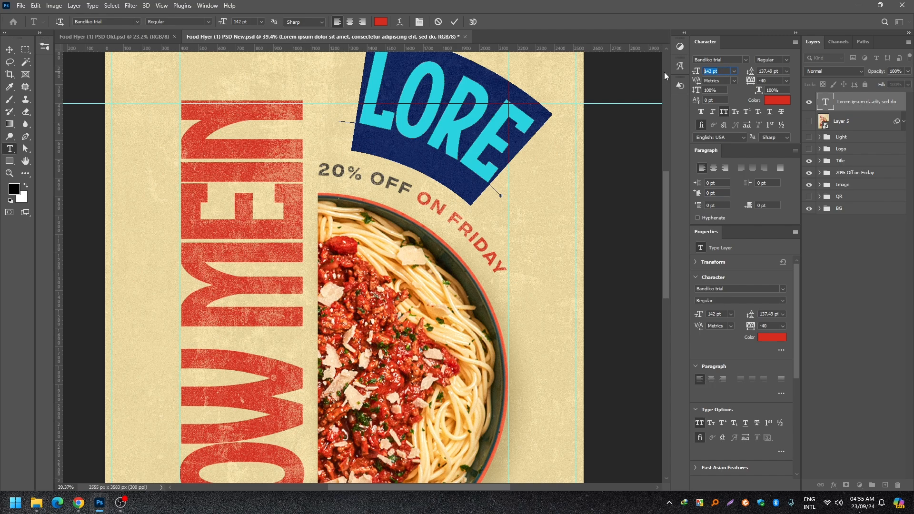
pyautogui.write('10')
pyautogui.press('Return')
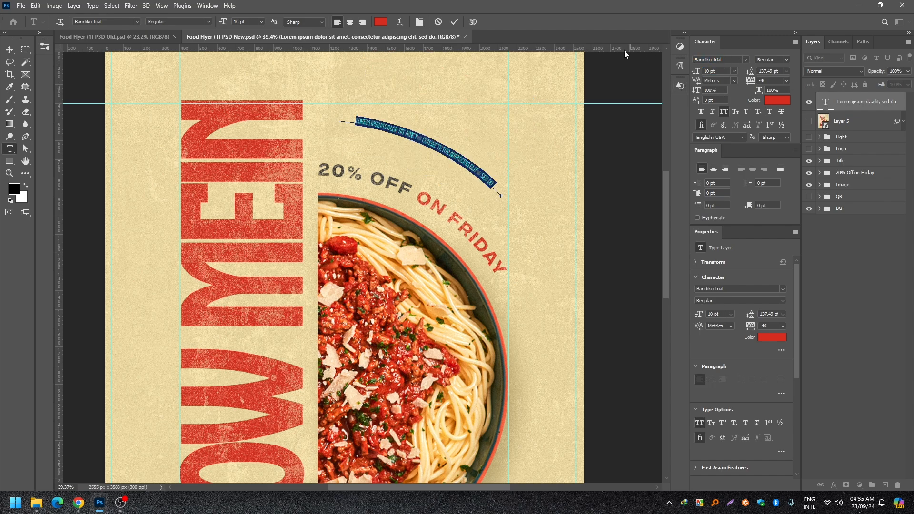
# - Change the placeholder path text to Poppins Bold and set its size to 15 pt
pyautogui.click(729, 59)
pyautogui.write('pop')
pyautogui.click(744, 197)
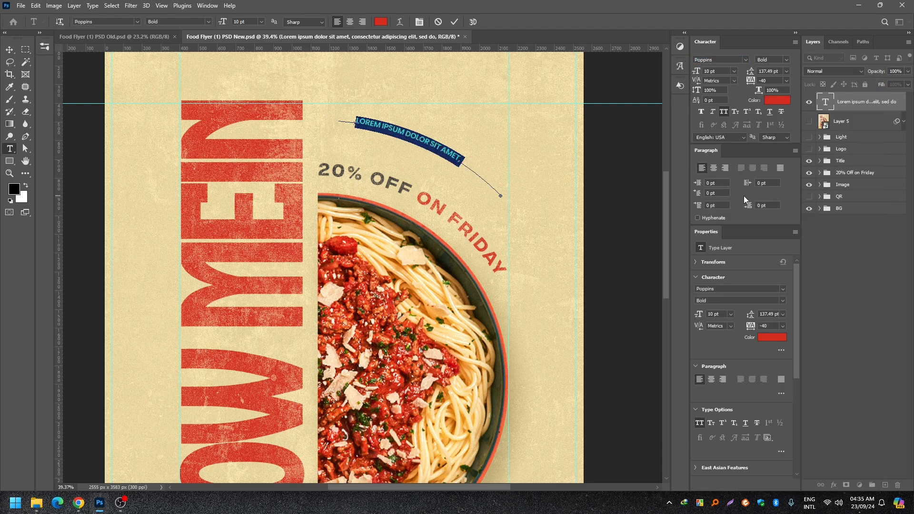
pyautogui.click(716, 71)
pyautogui.press('Up')
pyautogui.press('Up')
pyautogui.press('Up')
pyautogui.press('Up')
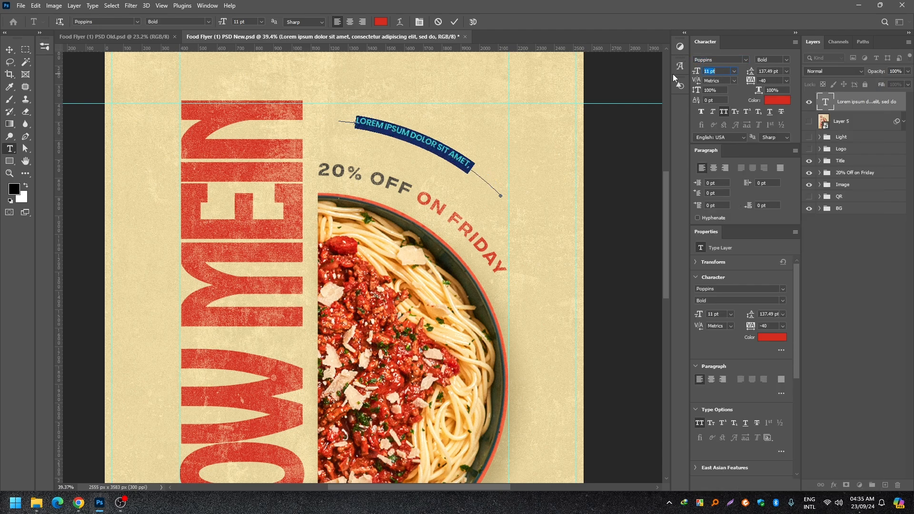
pyautogui.press('Up')
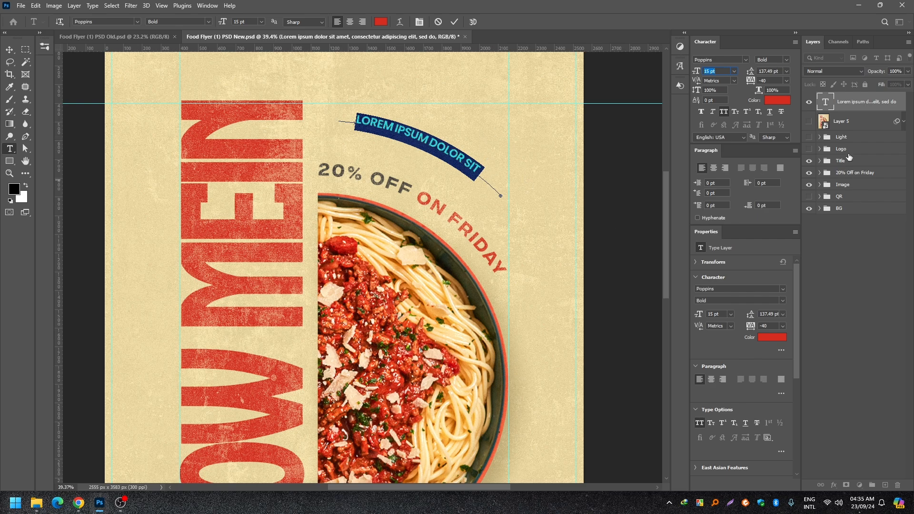
# - Replace the placeholder text on the path with "20% OFF ON FRIDAY"
pyautogui.doubleClick(826, 104)
pyautogui.write('20%')
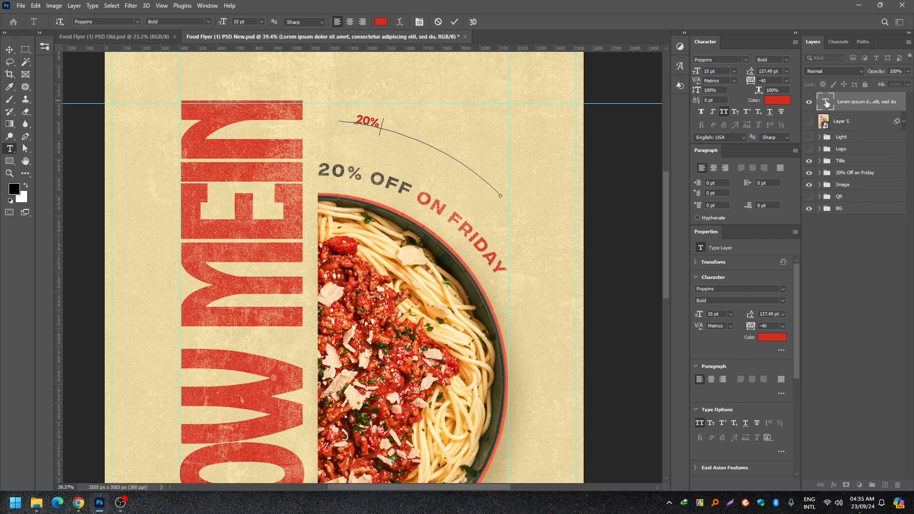
pyautogui.write(' OFF ON FRIDAY')
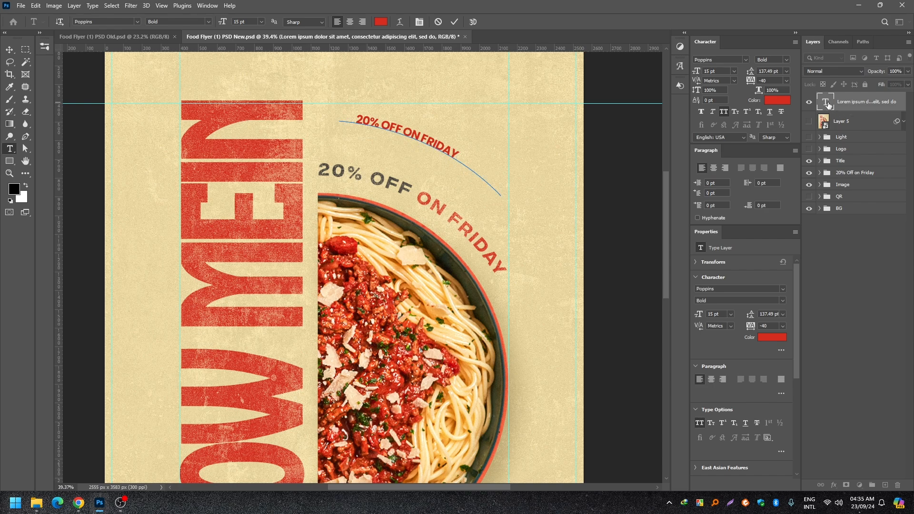
# - Set the new path text's font size to 18 pt and its tracking to 0
pyautogui.doubleClick(828, 104)
pyautogui.press('Up')
pyautogui.press('Up')
pyautogui.press('Up')
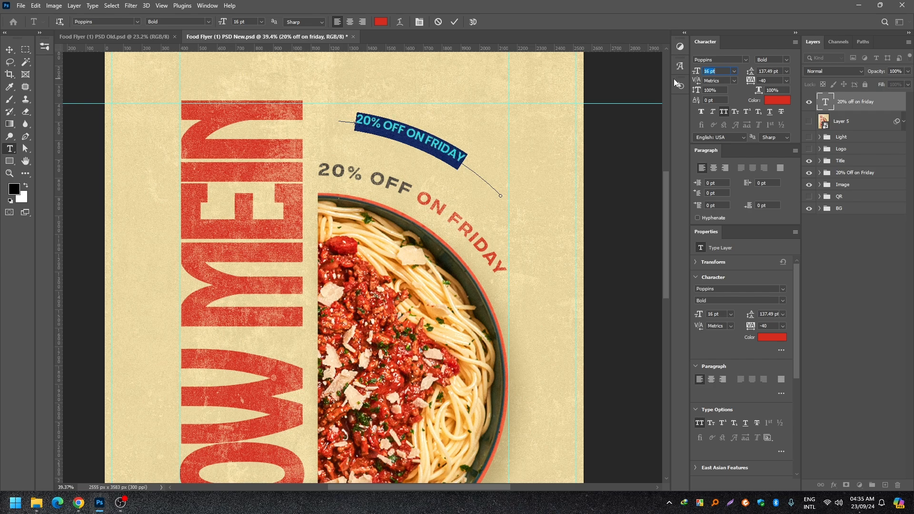
pyautogui.click(786, 81)
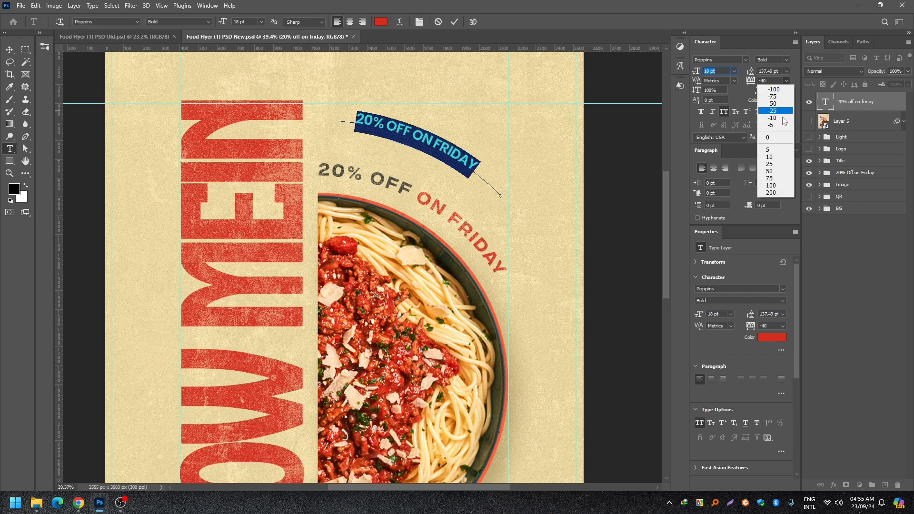
pyautogui.click(777, 139)
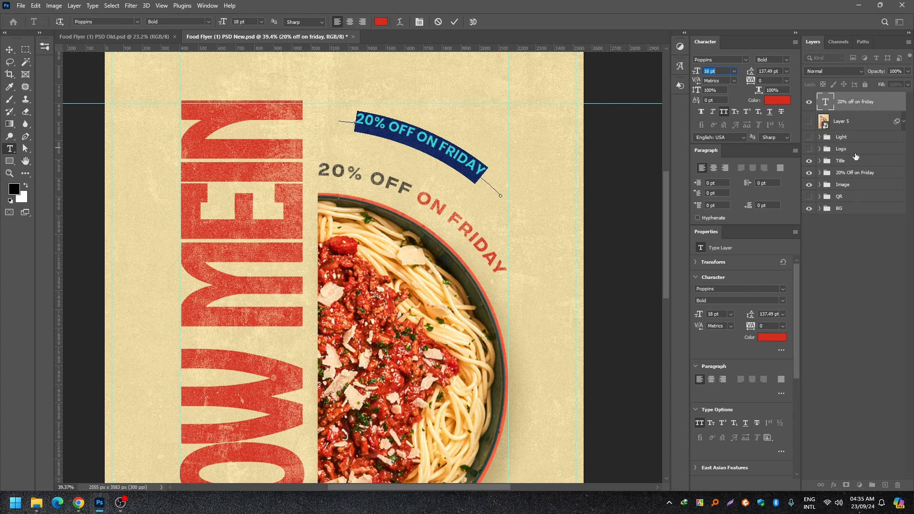
pyautogui.click(894, 107)
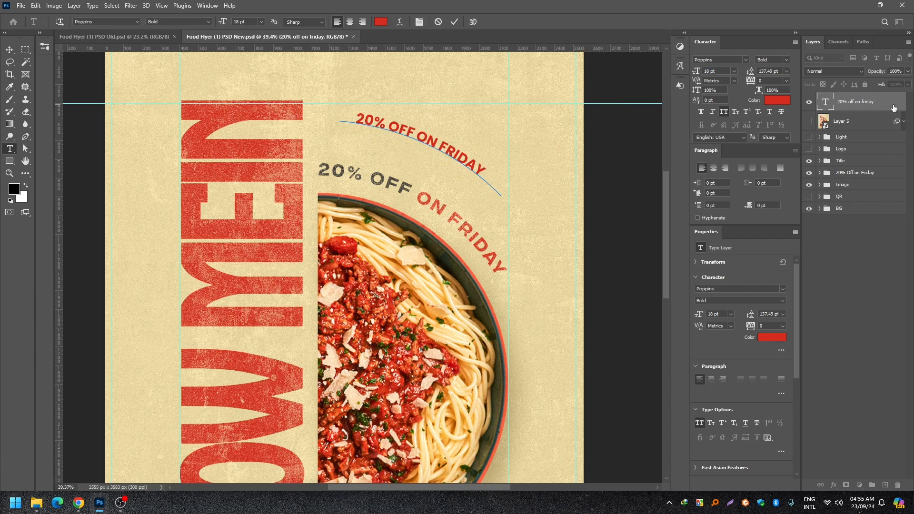
# - Delete the red Poppins 20% OFF ON FRIDAY demonstration text layer and leave no layer selected
pyautogui.press('Delete')
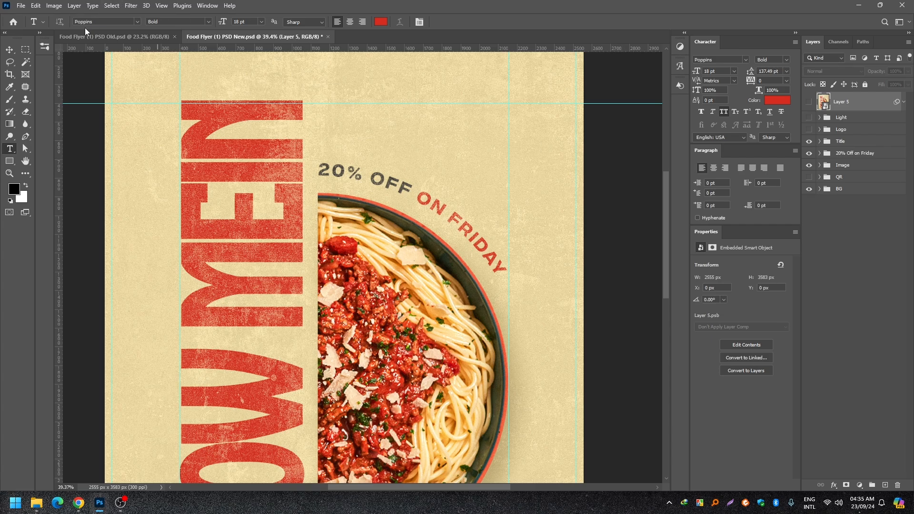
pyautogui.click(9, 49)
pyautogui.click(593, 233)
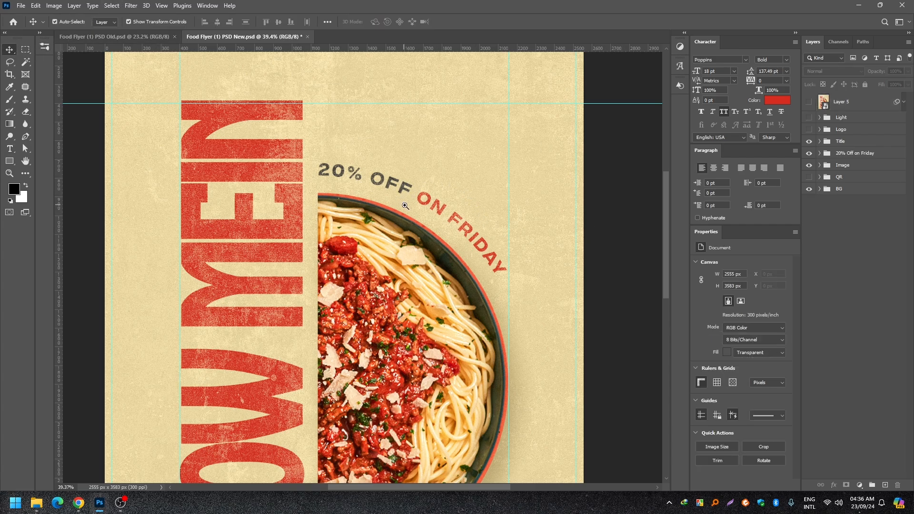
# - Check the Blend If settings in the layer style of the original curved 20% Off on Friday text
pyautogui.scroll(5, 360, 172)
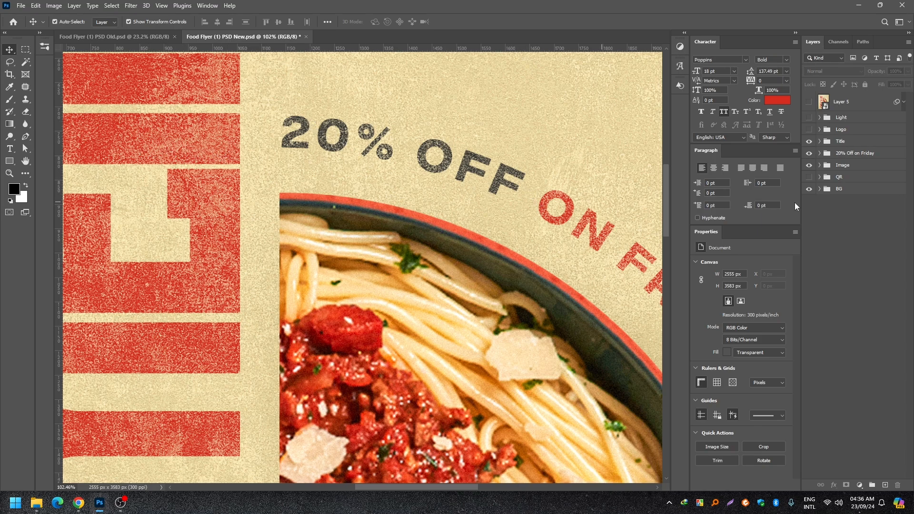
pyautogui.click(471, 163)
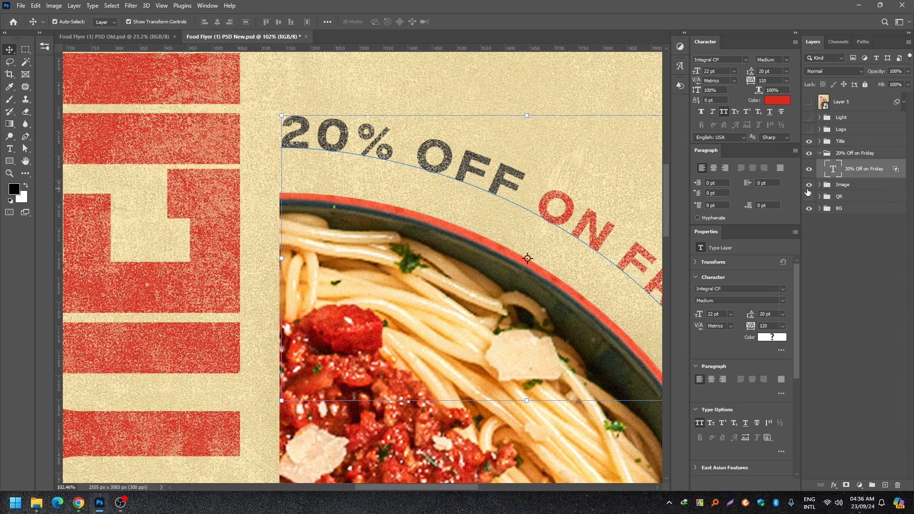
pyautogui.doubleClick(898, 172)
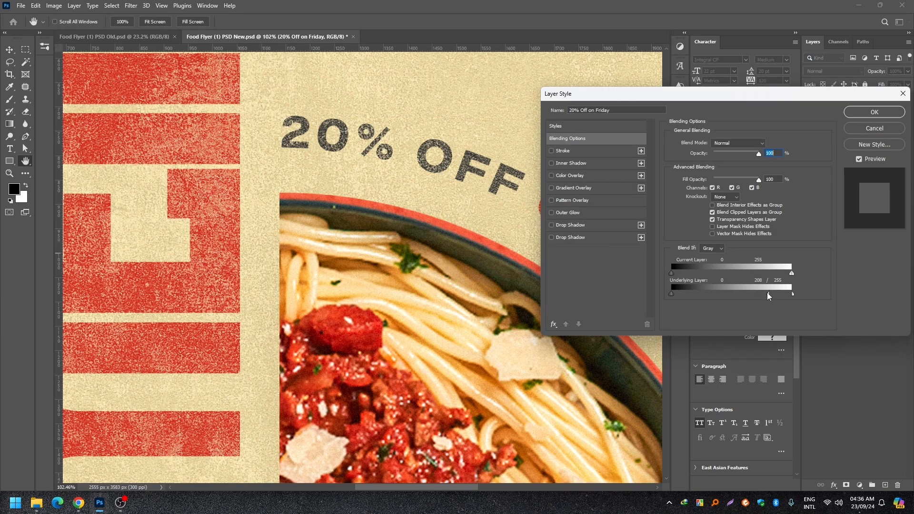
pyautogui.click(884, 113)
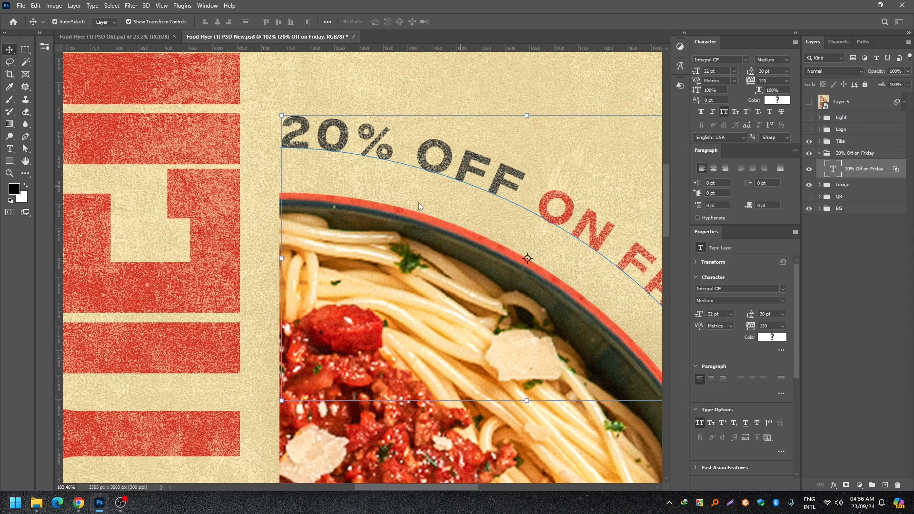
pyautogui.scroll(-4, 417, 201)
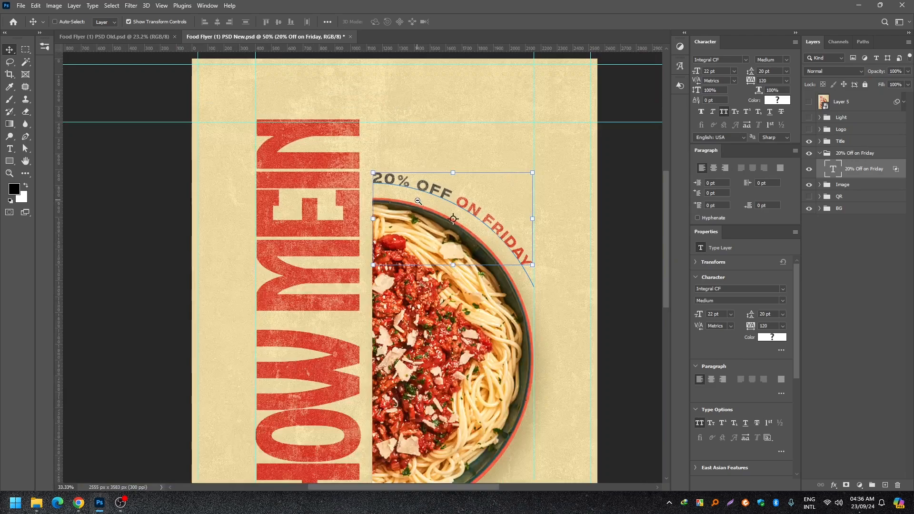
pyautogui.moveTo(458, 243); pyautogui.dragTo(445, 228)
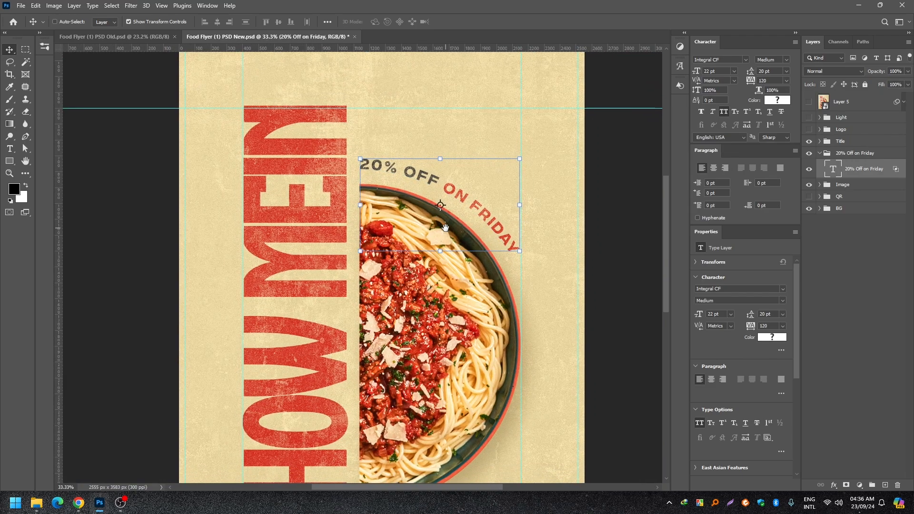
pyautogui.click(620, 247)
pyautogui.scroll(-1, 487, 243)
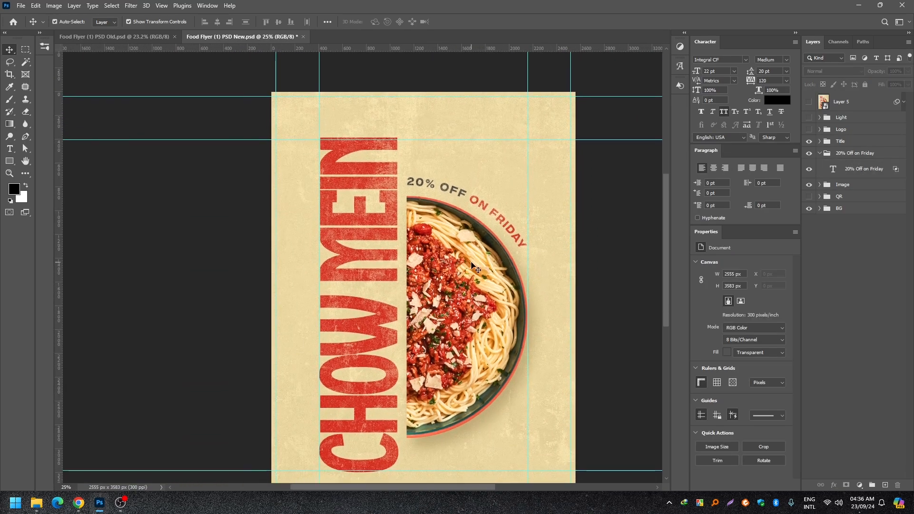
pyautogui.hotkey('ctrl', '0')
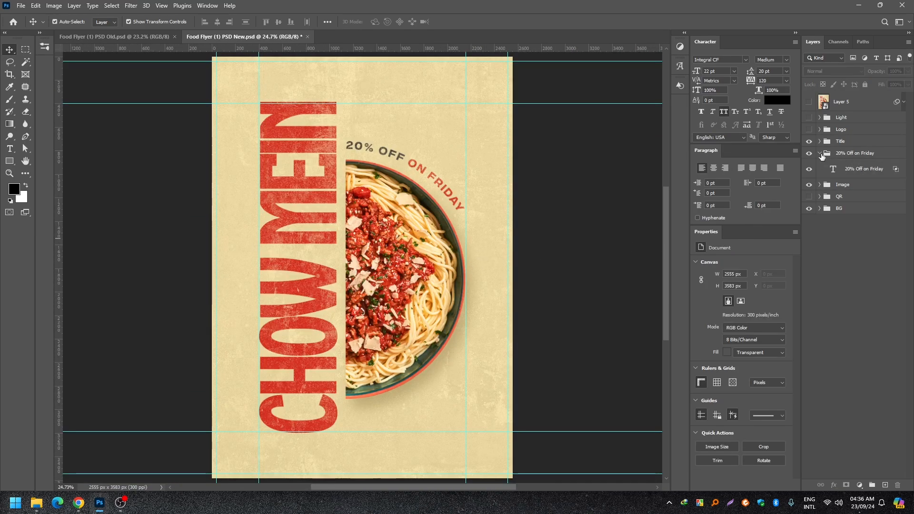
pyautogui.click(820, 154)
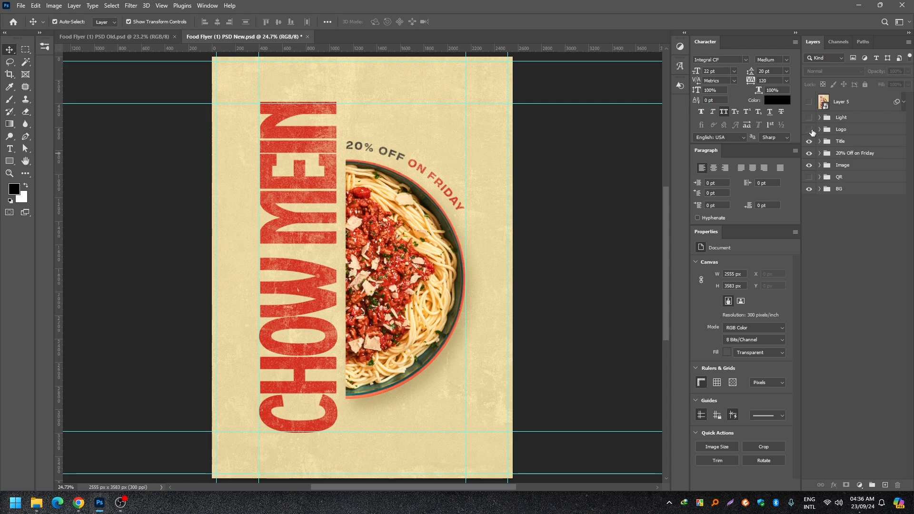
# - Make the Logo and QR groups visible and examine the QR code with its SCAN FOR ORDER text
pyautogui.click(808, 129)
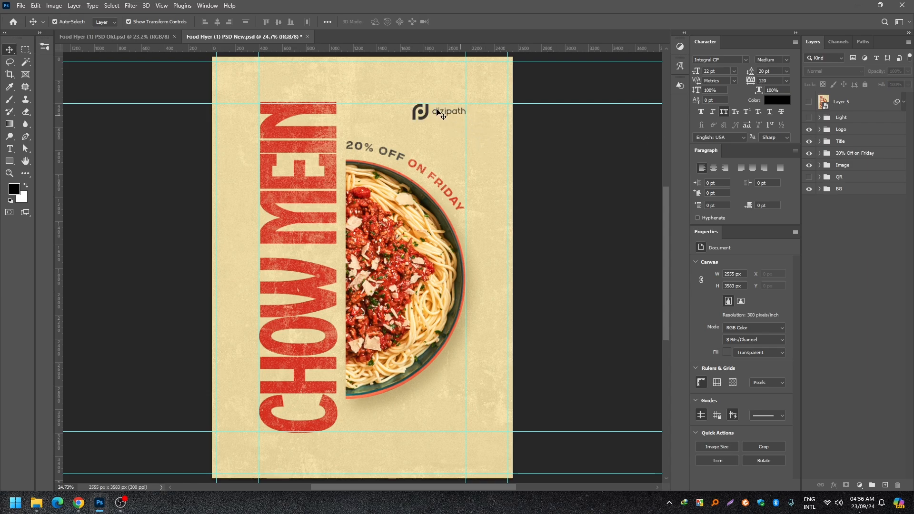
pyautogui.click(810, 178)
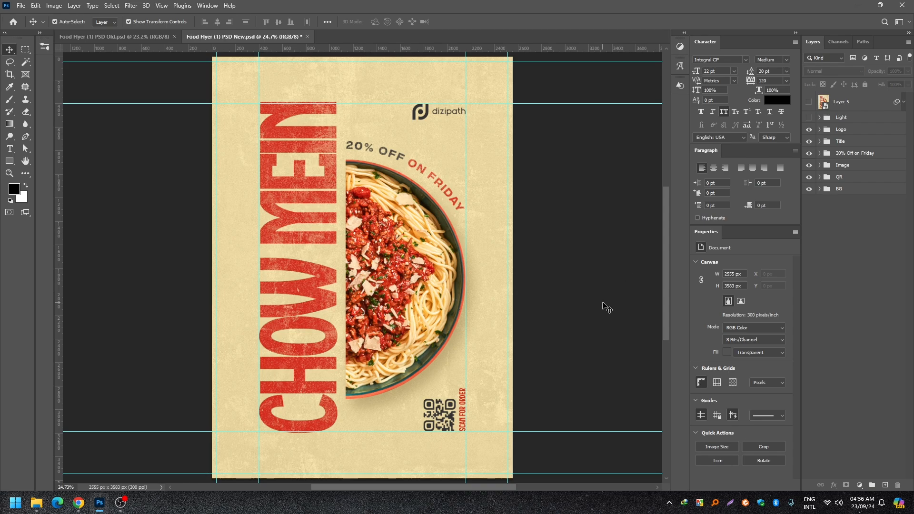
pyautogui.hotkey('ctrl', 'space')
pyautogui.moveTo(441, 444); pyautogui.dragTo(466, 434)
pyautogui.click(528, 362)
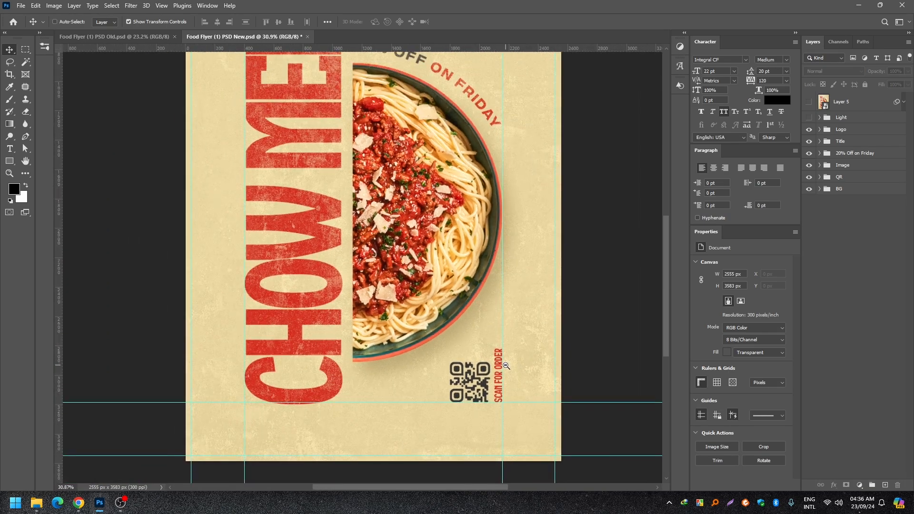
pyautogui.click(531, 364)
pyautogui.moveTo(535, 366); pyautogui.dragTo(499, 370)
pyautogui.hotkey('ctrl', '0')
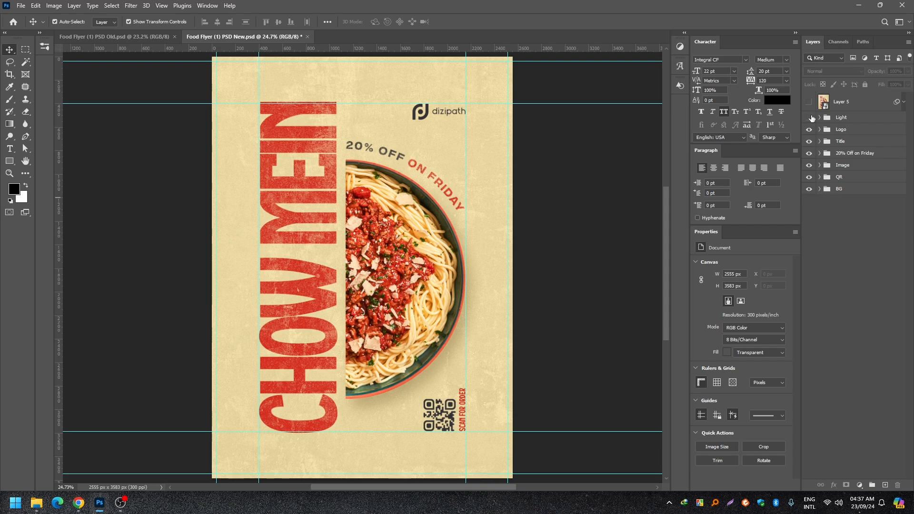
# - Make the Light group visible and scale its Light layer down to about 2553 px wide over the flyer
pyautogui.click(810, 118)
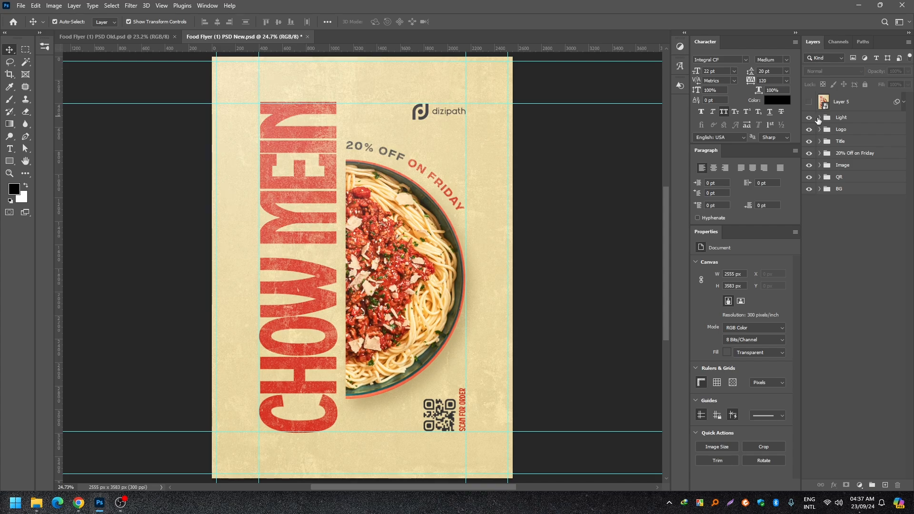
pyautogui.click(819, 118)
pyautogui.click(846, 134)
pyautogui.scroll(-4, 523, 212)
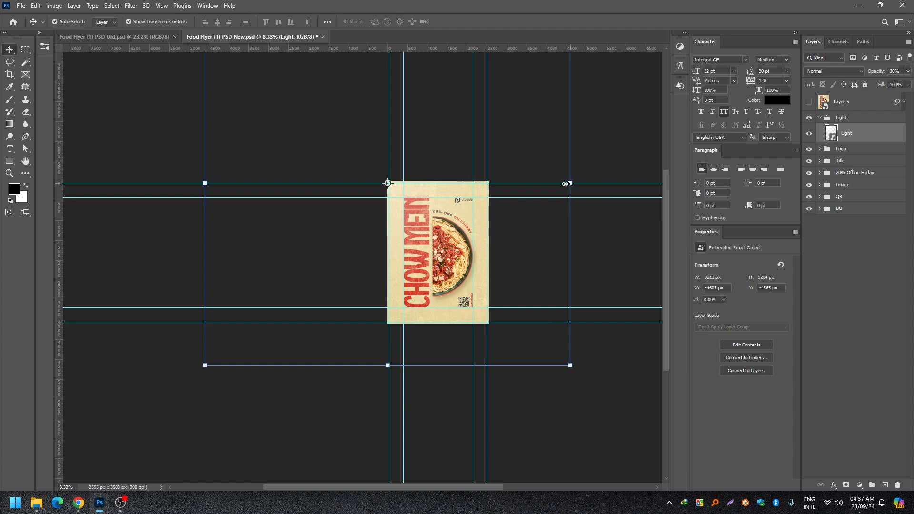
pyautogui.moveTo(569, 184); pyautogui.dragTo(451, 251)
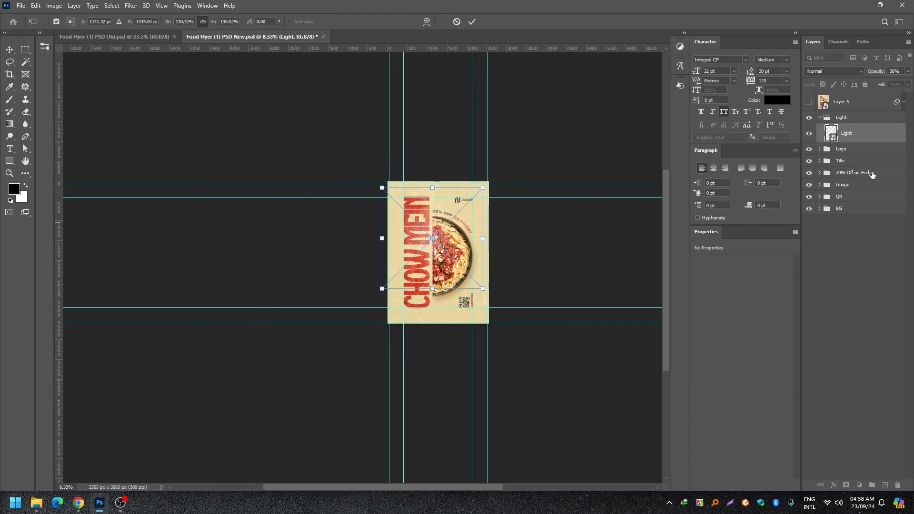
pyautogui.press('Return')
# - Set the Light layer's opacity to 100%
pyautogui.click(908, 73)
pyautogui.moveTo(877, 85); pyautogui.dragTo(910, 86)
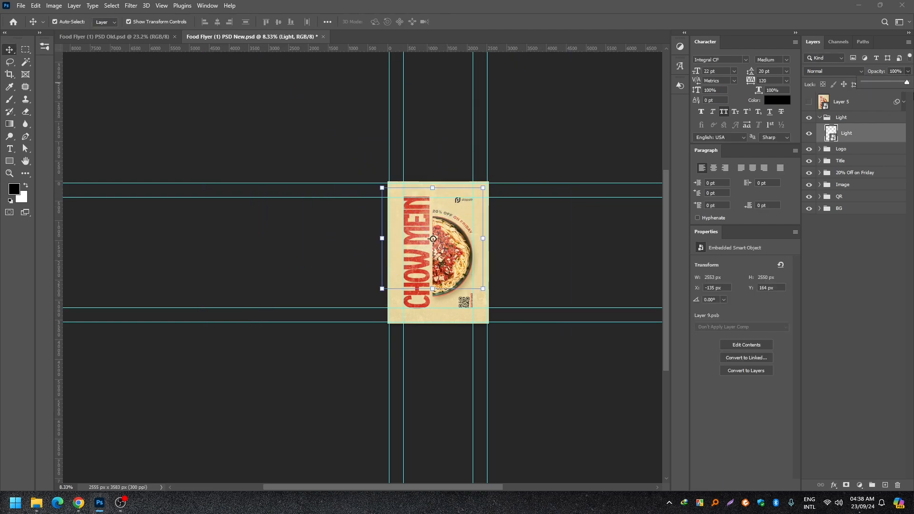
pyautogui.click(565, 244)
pyautogui.click(562, 244)
pyautogui.scroll(5, 431, 249)
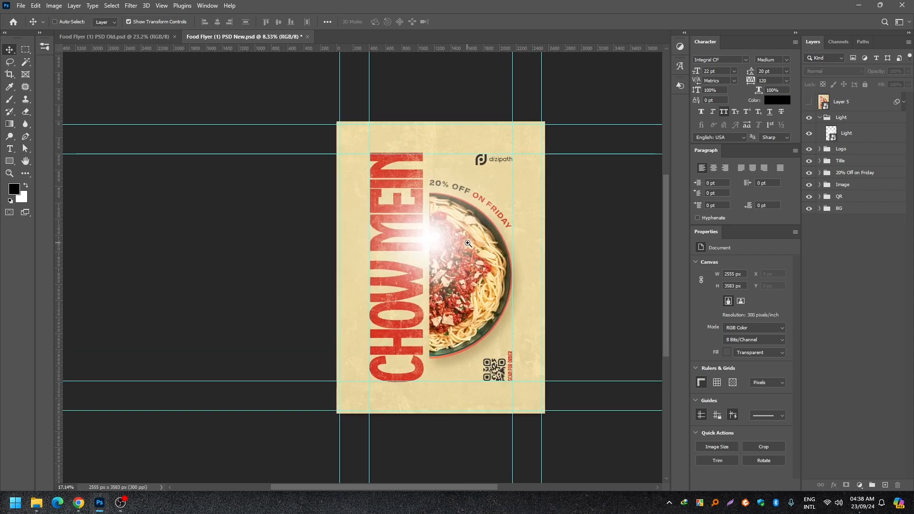
# - Center the Light layer's glow on the flyer's top-left corner and enlarge it proportionally to about 10812 px wide
pyautogui.click(433, 248)
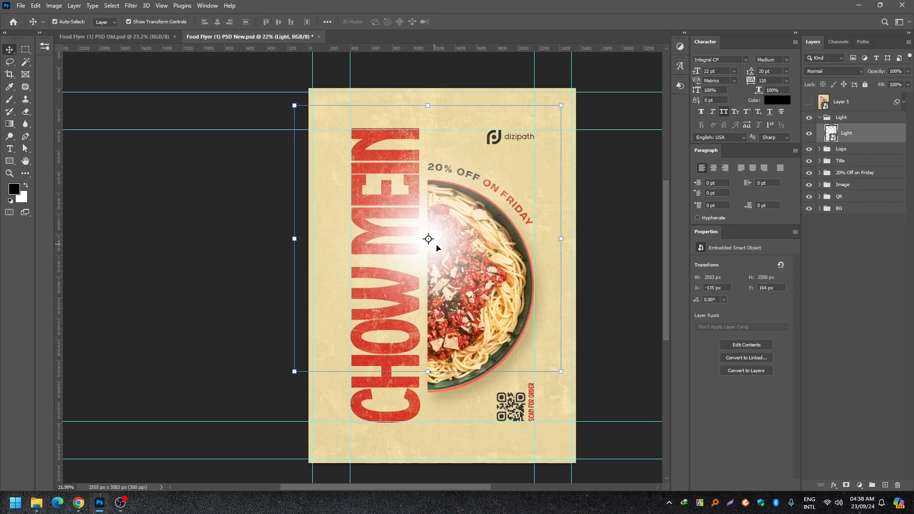
pyautogui.moveTo(442, 246); pyautogui.dragTo(330, 99)
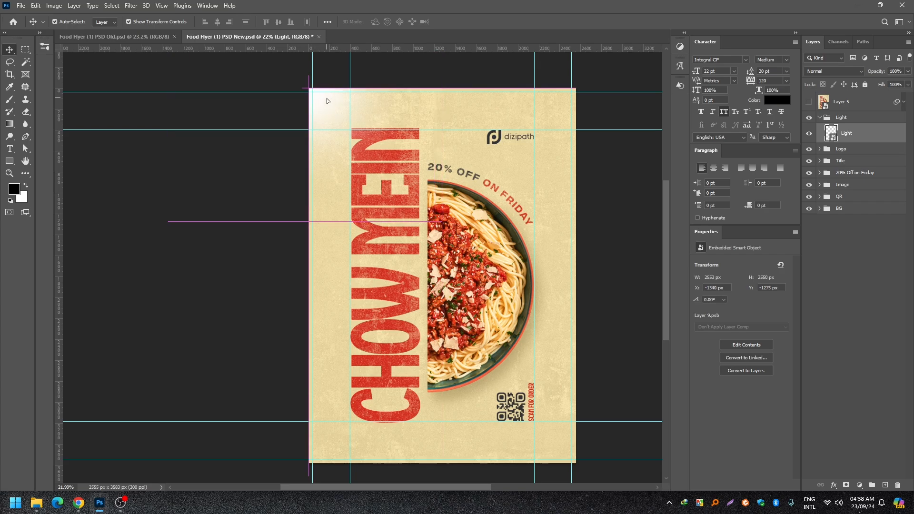
pyautogui.moveTo(413, 138); pyautogui.dragTo(375, 138)
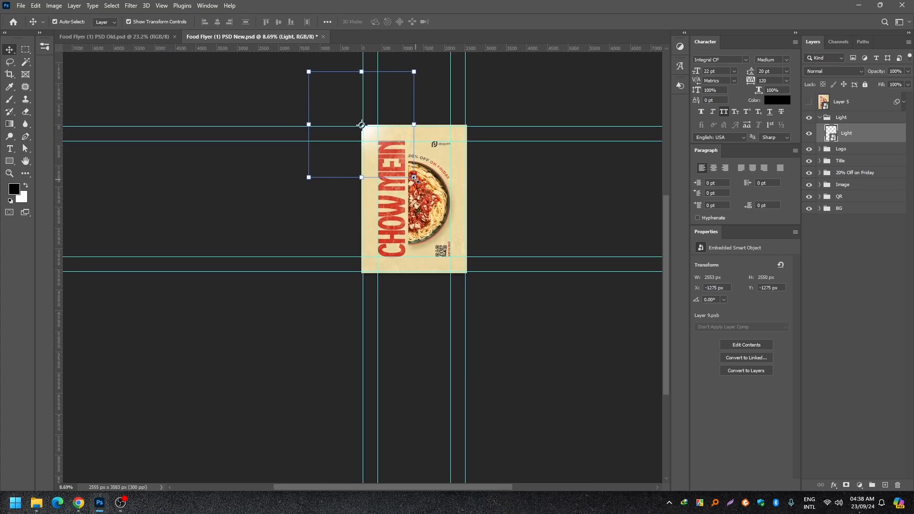
pyautogui.moveTo(414, 178); pyautogui.dragTo(591, 349)
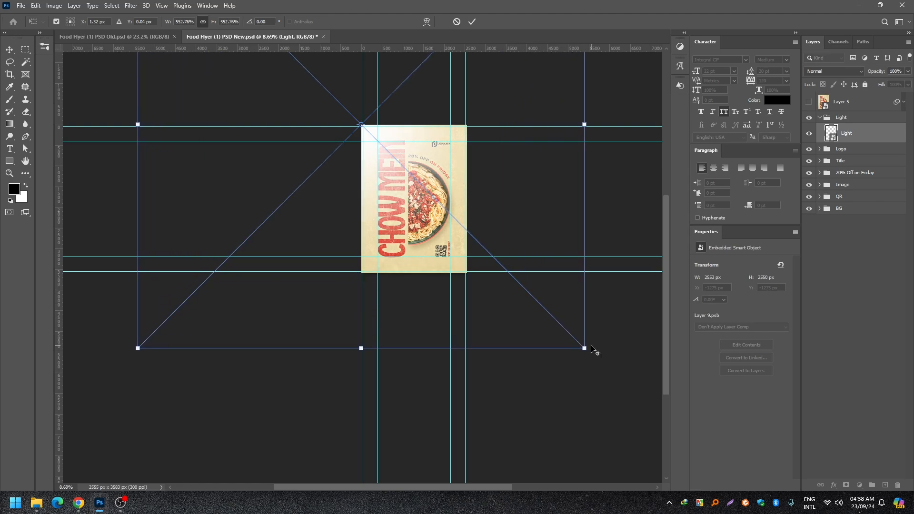
pyautogui.press('Return')
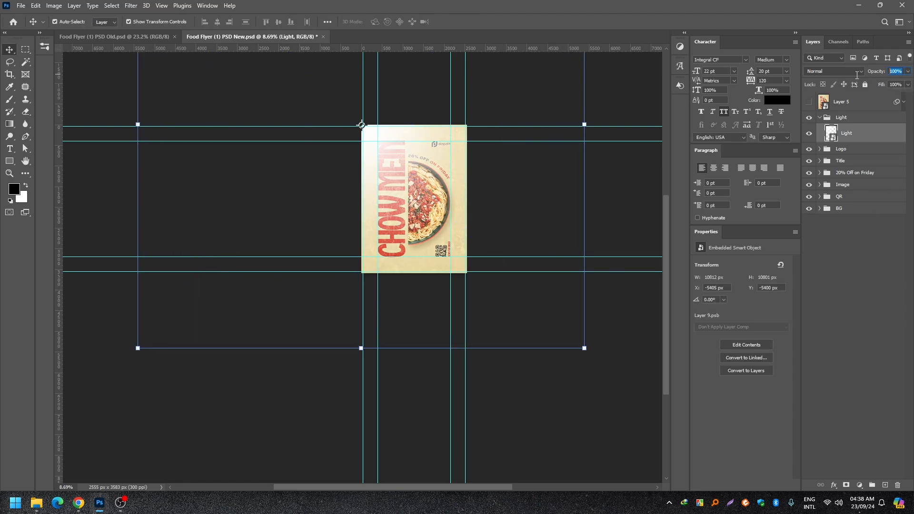
# - Set the enlarged Light layer's opacity to 30% and collapse the Light group
pyautogui.write('30')
pyautogui.press('Return')
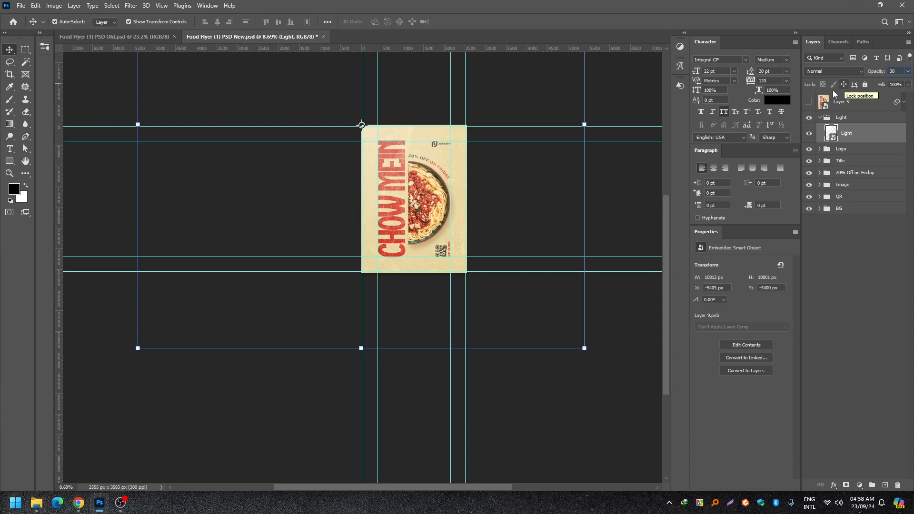
pyautogui.click(621, 198)
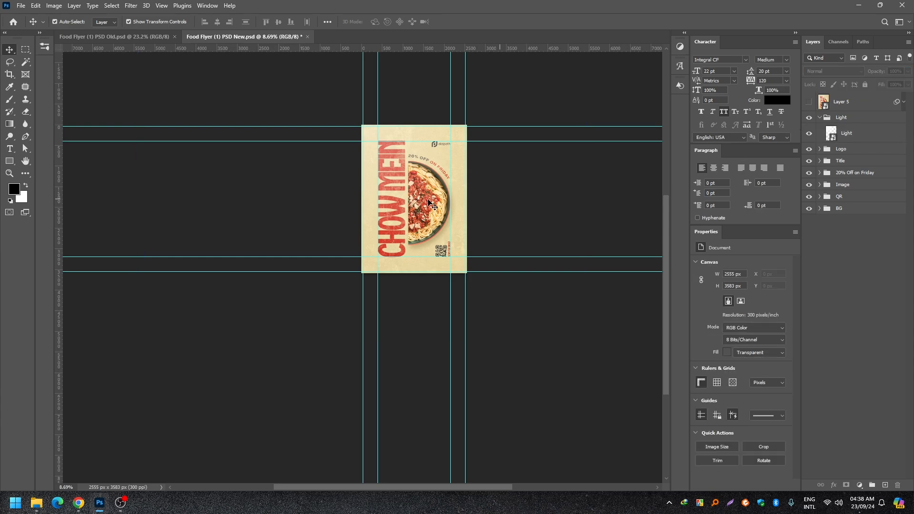
pyautogui.keyDown('ctrl'); pyautogui.click(399, 180); pyautogui.keyUp('ctrl')
pyautogui.keyDown('ctrl'); pyautogui.click(399, 180); pyautogui.keyUp('ctrl')
pyautogui.moveTo(400, 180); pyautogui.dragTo(407, 223)
pyautogui.keyDown('alt'); pyautogui.click(399, 194); pyautogui.keyUp('alt')
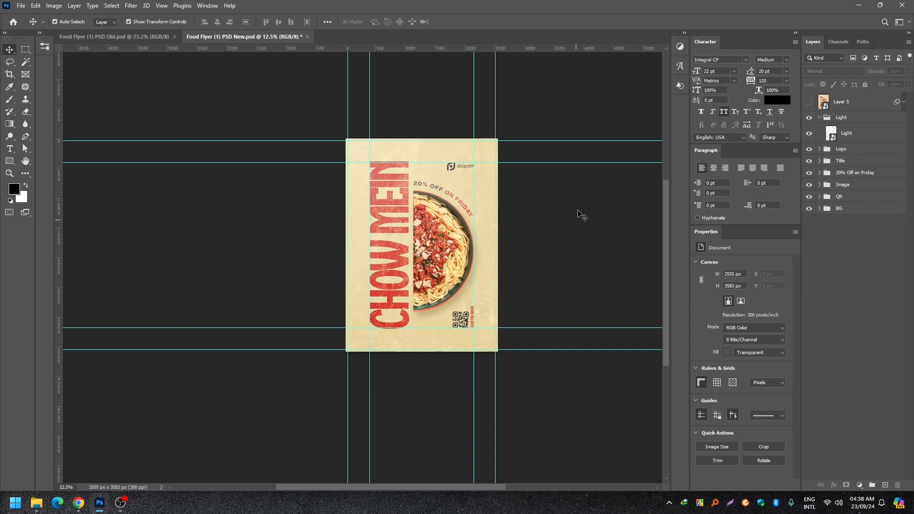
pyautogui.click(819, 117)
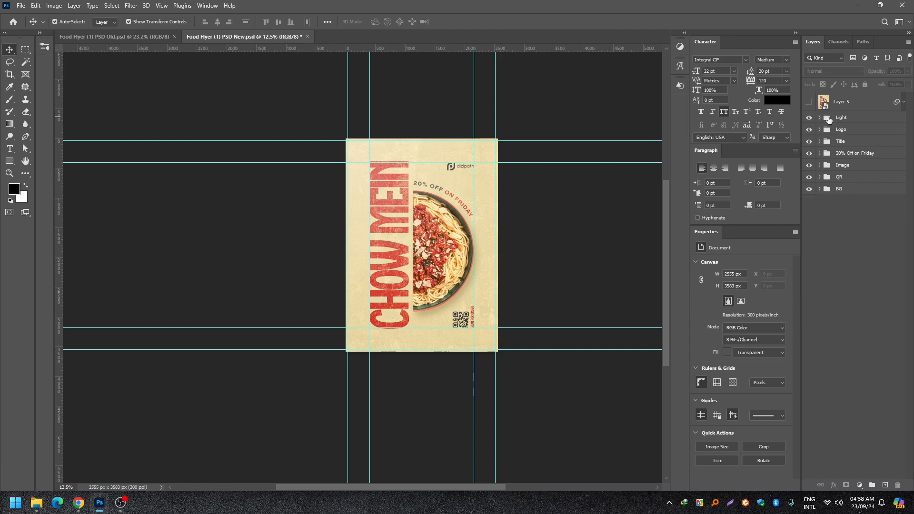
# - Stamp all visible layers into a merged layer above the Light group, and delete it after comparing its visibility on and off
pyautogui.press('ctrl')
pyautogui.keyDown('ctrl'); pyautogui.click(857, 121); pyautogui.keyUp('ctrl')
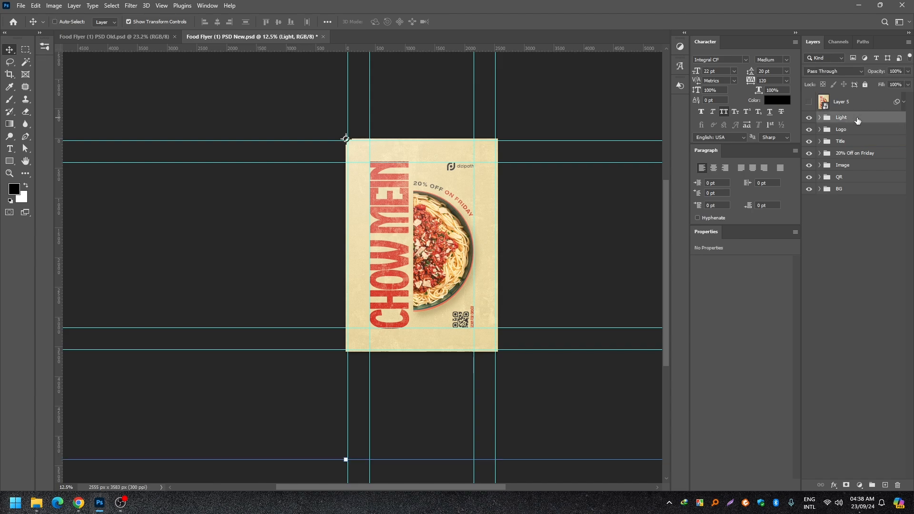
pyautogui.hotkey('ctrl', 'shift', 'alt', 'e')
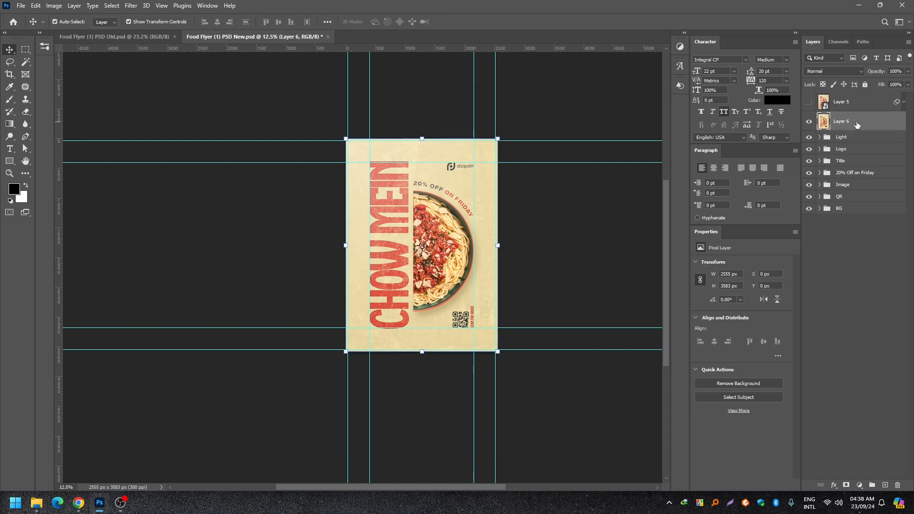
pyautogui.click(809, 123)
pyautogui.click(809, 123)
pyautogui.click(809, 123)
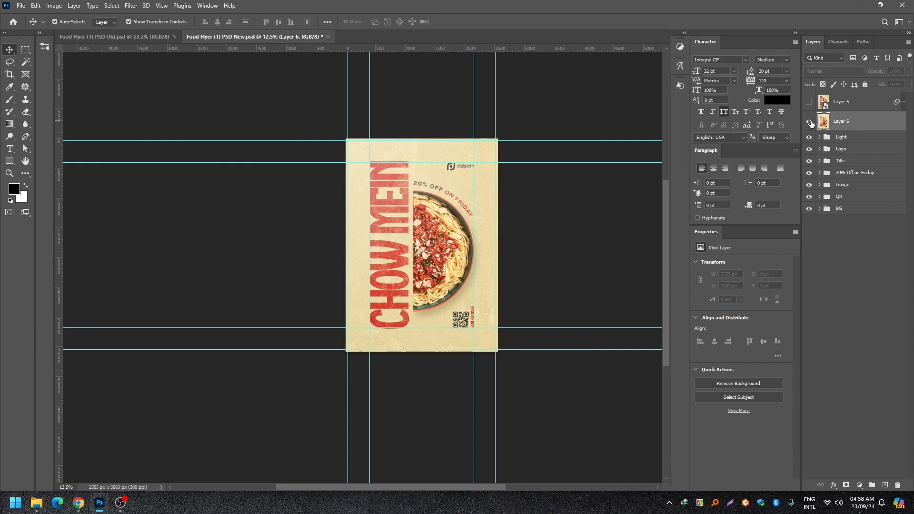
pyautogui.click(810, 123)
pyautogui.press('Delete')
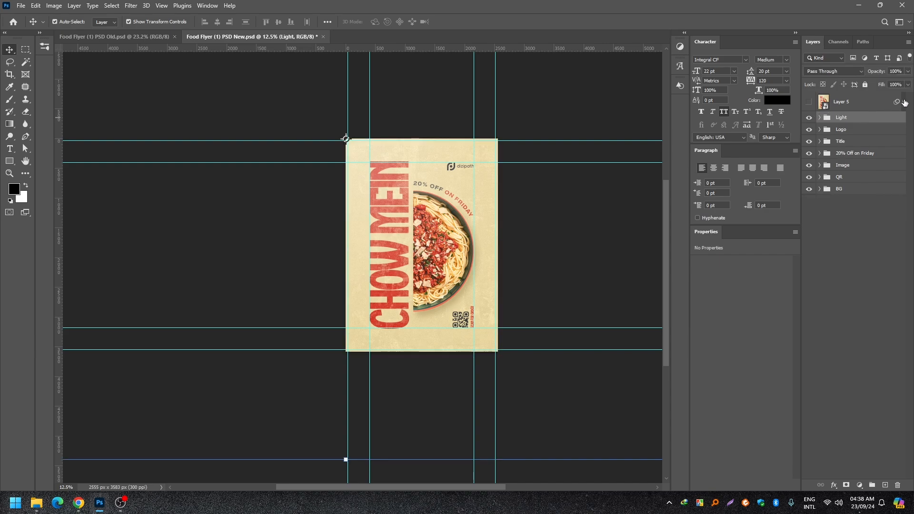
# - Expand the smart filters of Layer 5 and make the layer visible over the whole flyer
pyautogui.click(904, 102)
pyautogui.click(874, 104)
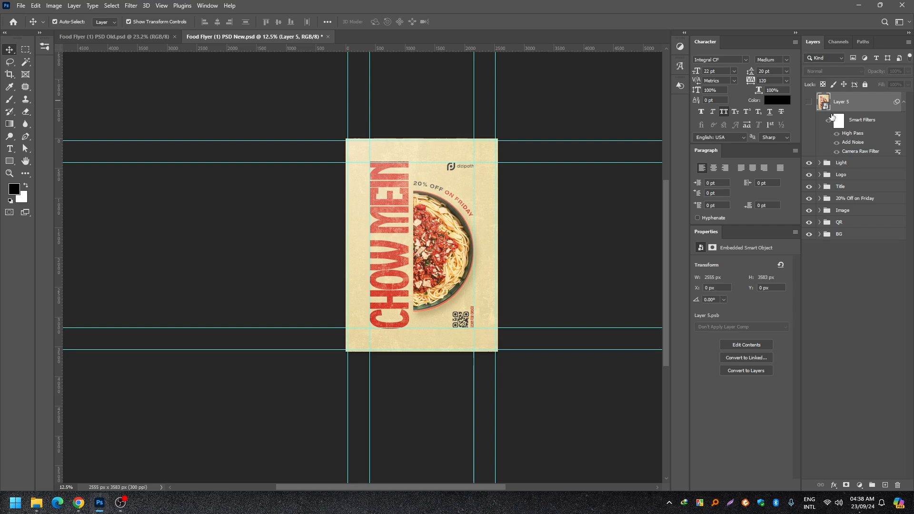
pyautogui.click(810, 101)
pyautogui.hotkey('ctrl', '0')
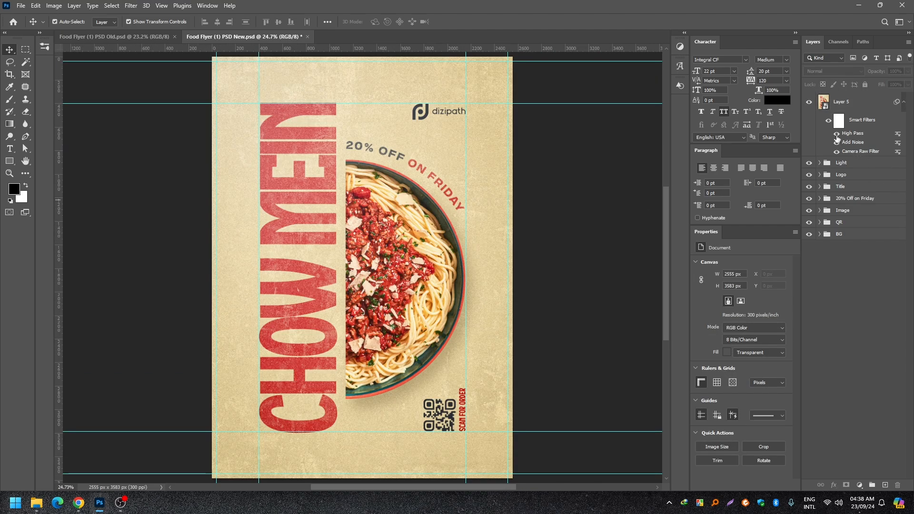
# - Compare the flyer with Layer 5's Add Noise and Camera Raw Filter each turned off and back on, and collapse the smart filters
pyautogui.moveTo(364, 151); pyautogui.dragTo(383, 156)
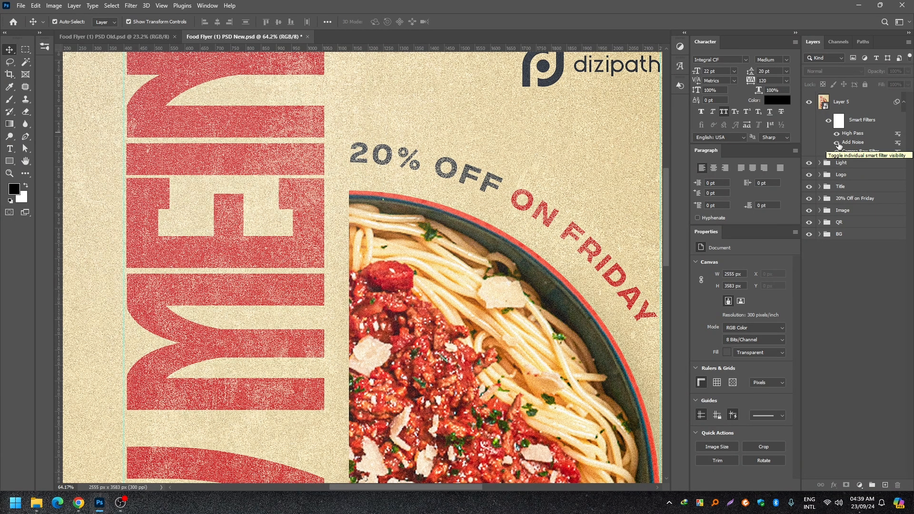
pyautogui.click(836, 143)
pyautogui.click(836, 142)
pyautogui.click(837, 154)
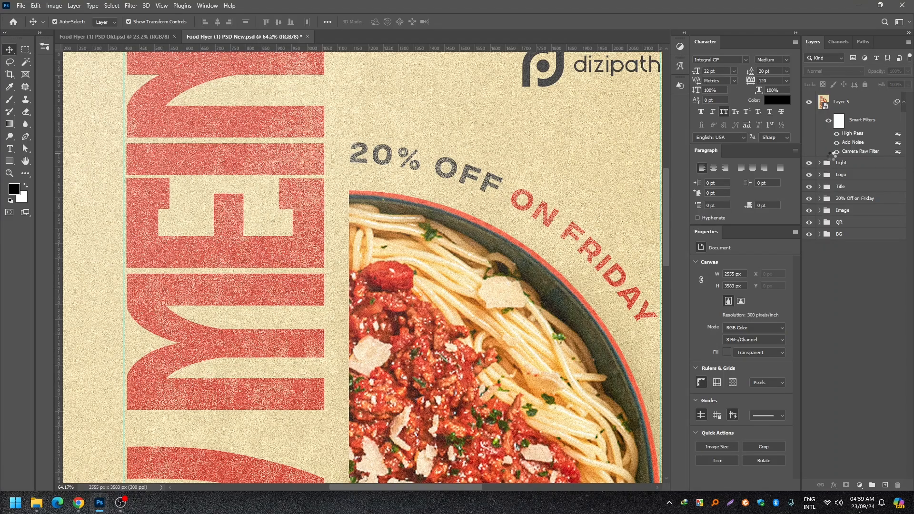
pyautogui.hotkey('ctrl', '0')
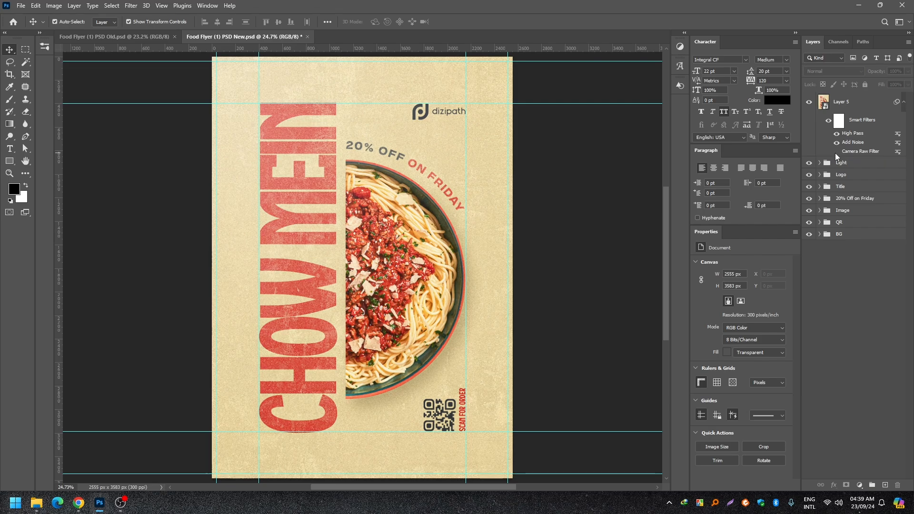
pyautogui.click(836, 154)
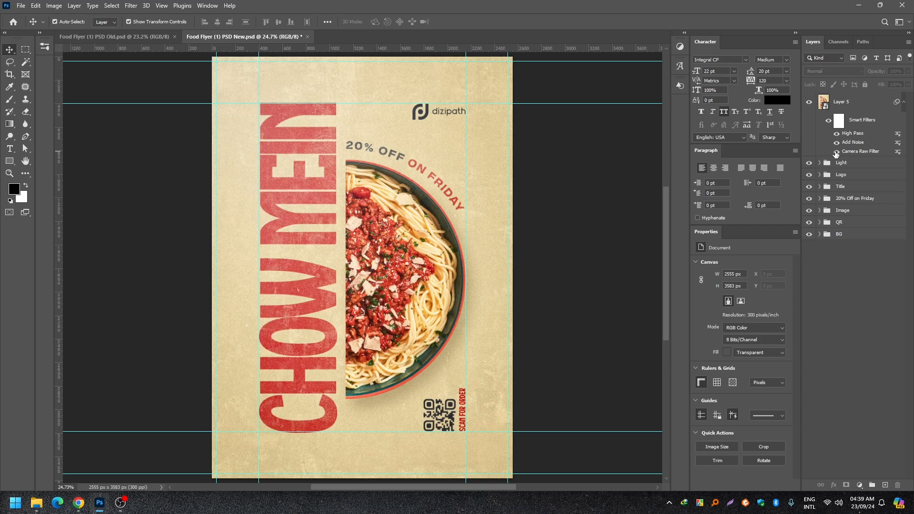
pyautogui.click(903, 102)
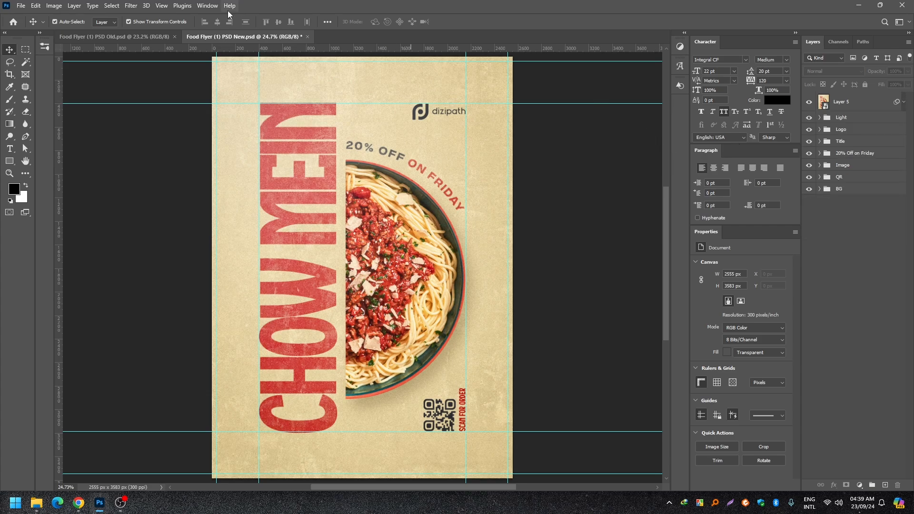
# - Arrange the new and old flyer documents side by side with the 2-up Vertical layout and fit the new flyer to its window
pyautogui.click(213, 6)
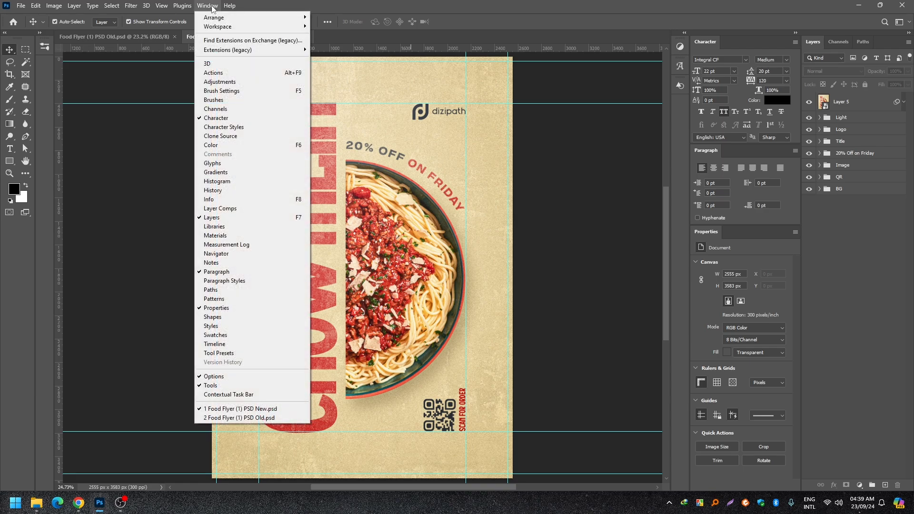
pyautogui.moveTo(224, 19)
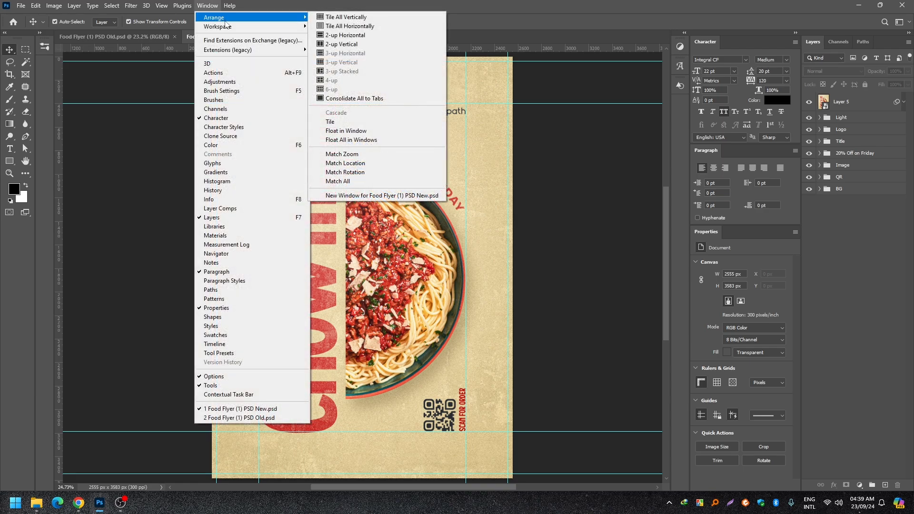
pyautogui.click(347, 43)
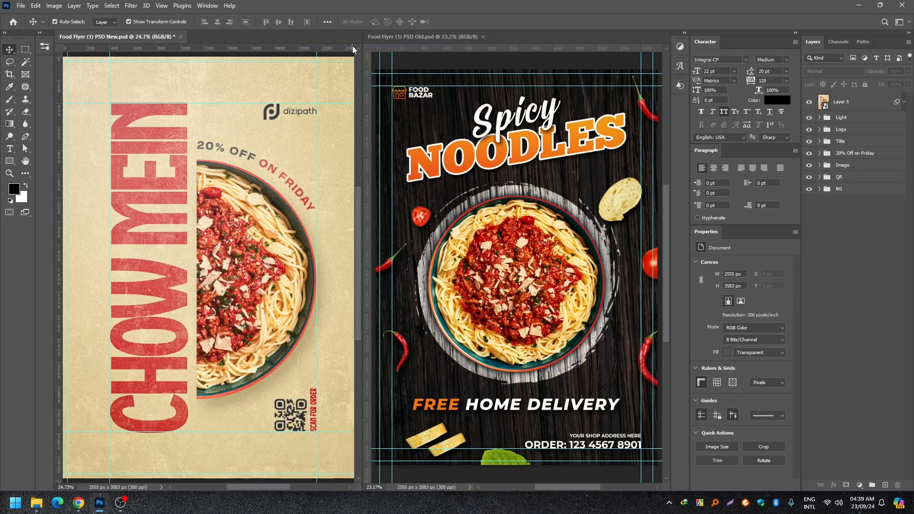
pyautogui.click(566, 105)
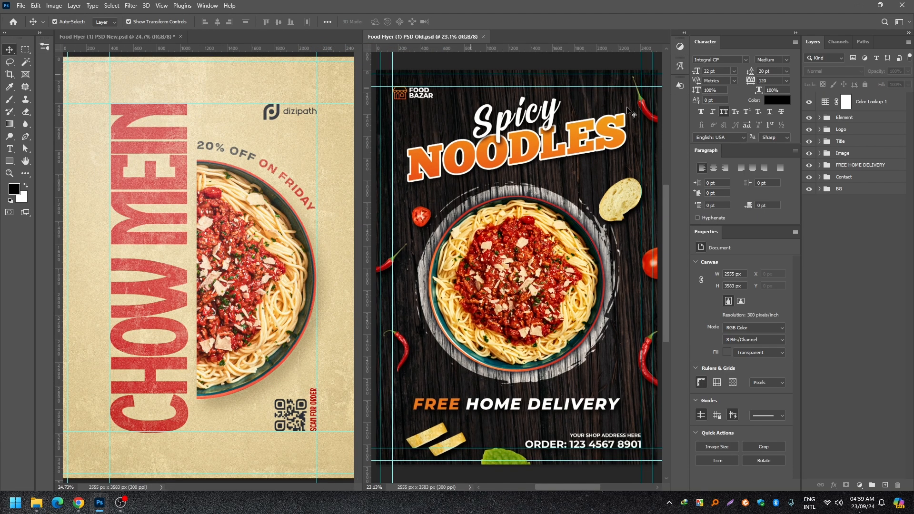
pyautogui.click(159, 38)
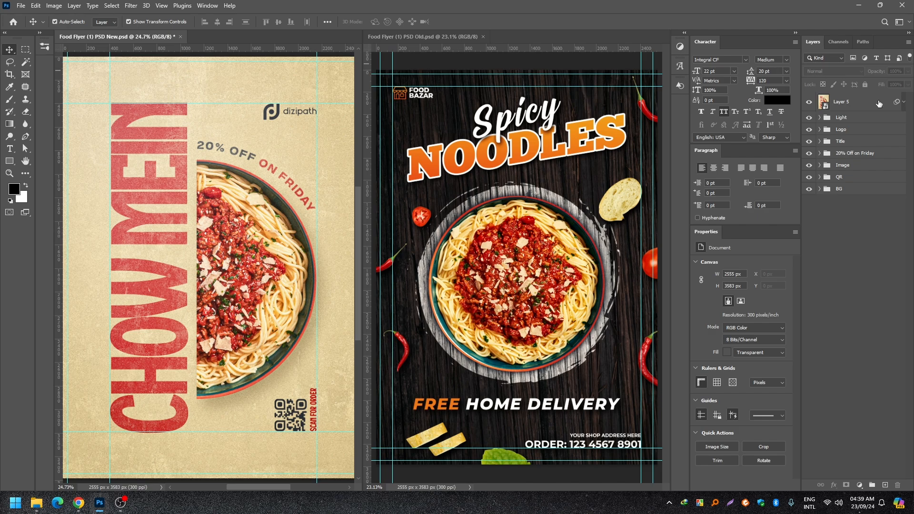
pyautogui.hotkey('ctrl', '0')
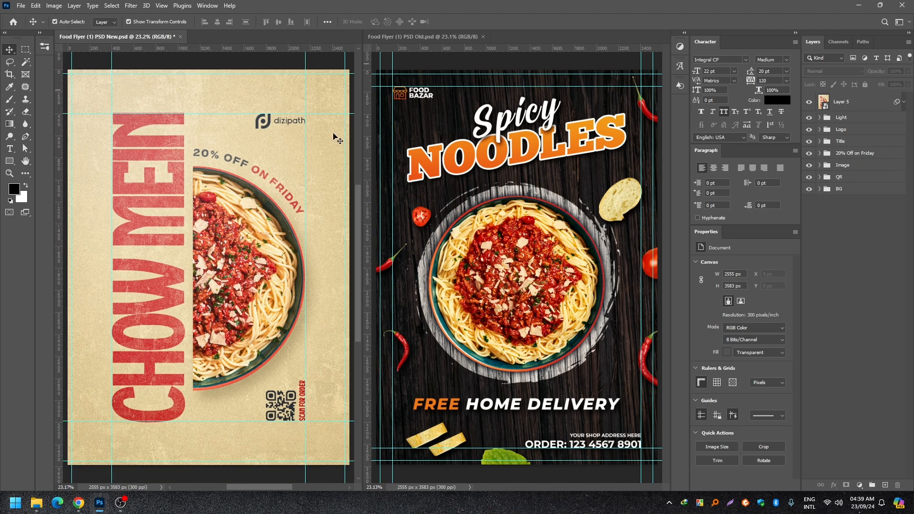